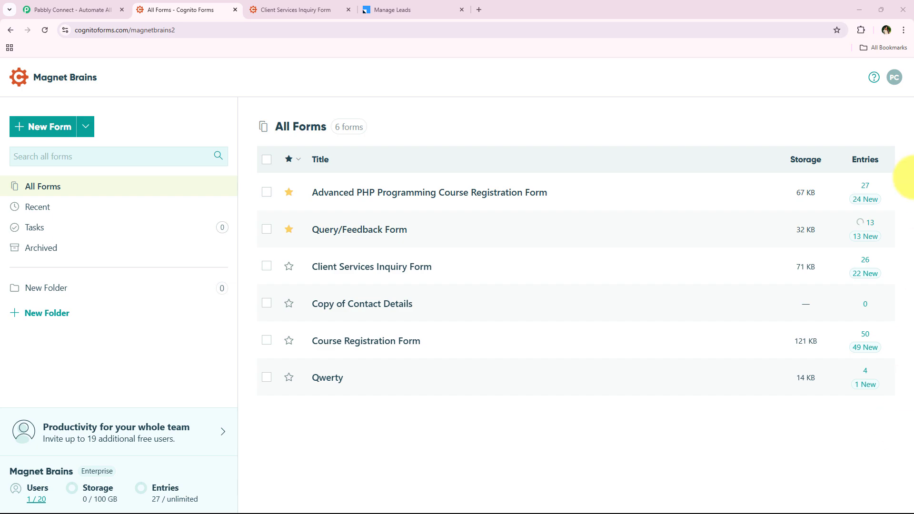
In the Client Services Inquiry Form, set Services Interested In to Email Marketing and submit the form.
click(296, 5)
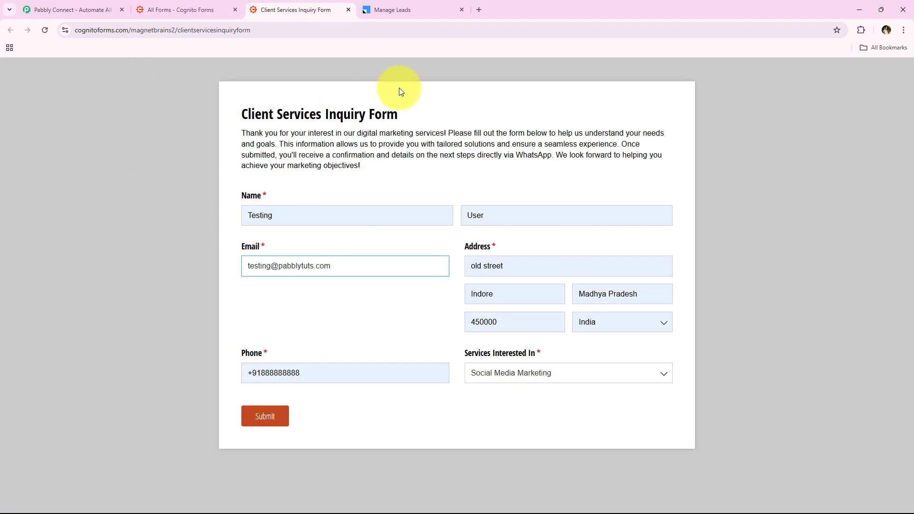
click(196, 215)
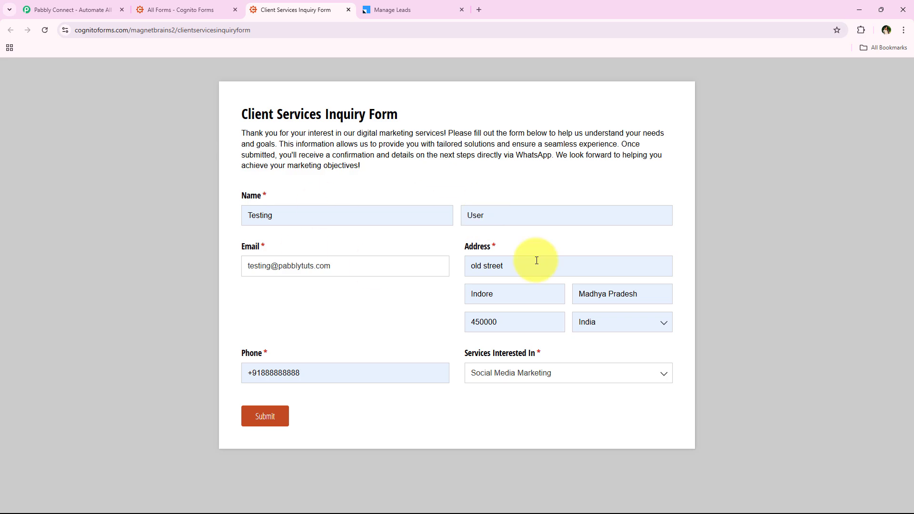
click(519, 373)
click(510, 282)
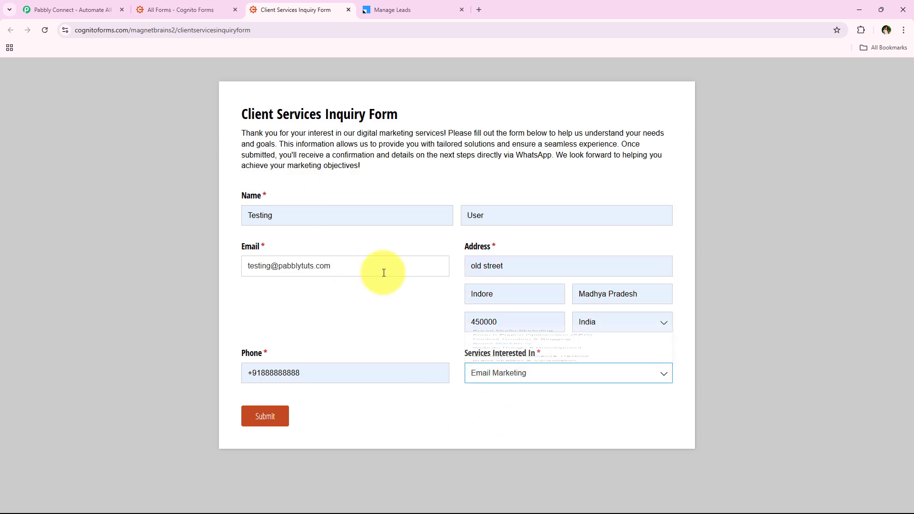
click(259, 421)
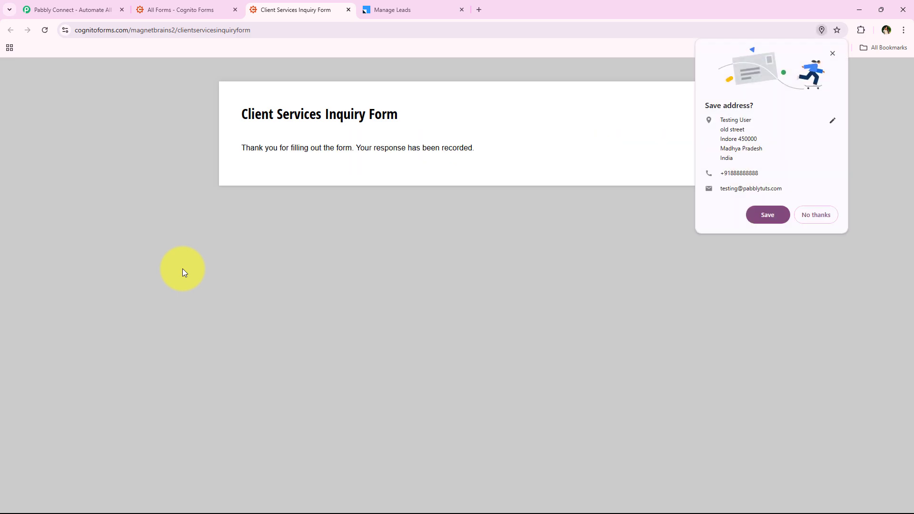
Save the submitted address in the browser when offered on the form's confirmation page.
drag(238, 144, 530, 160)
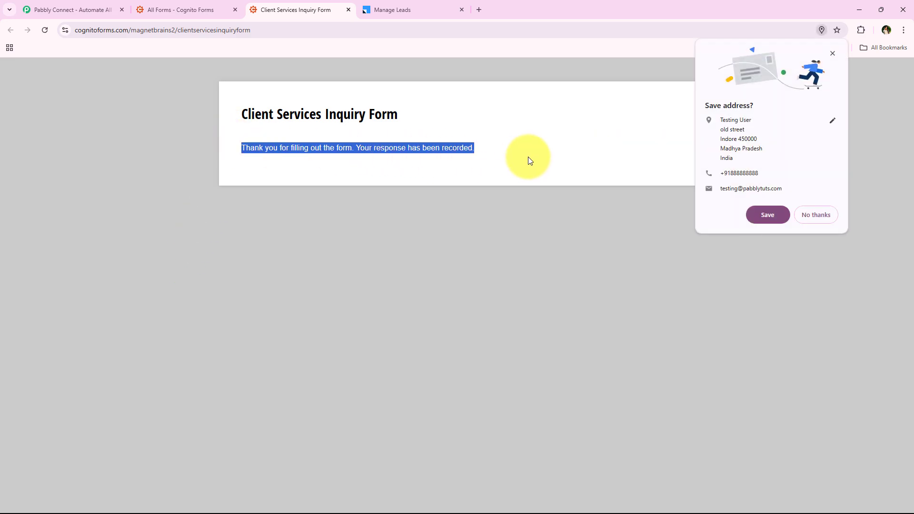
click(753, 218)
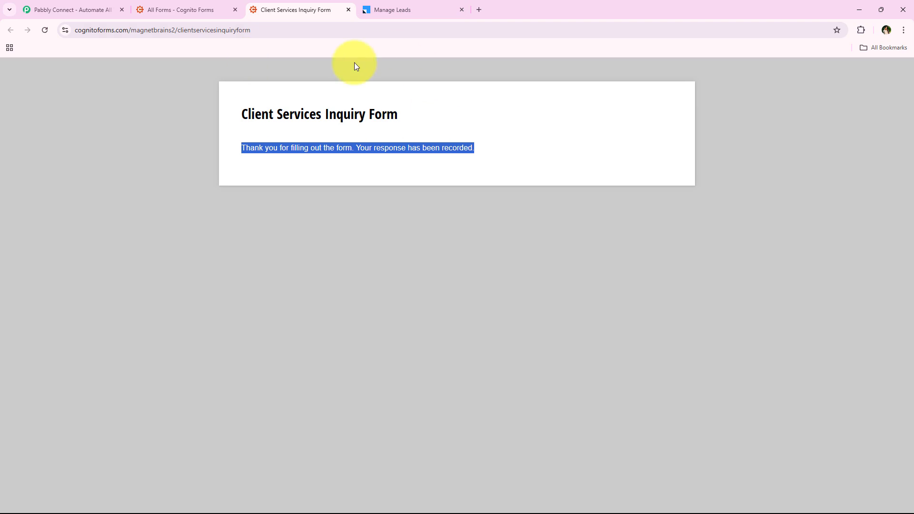
click(290, 188)
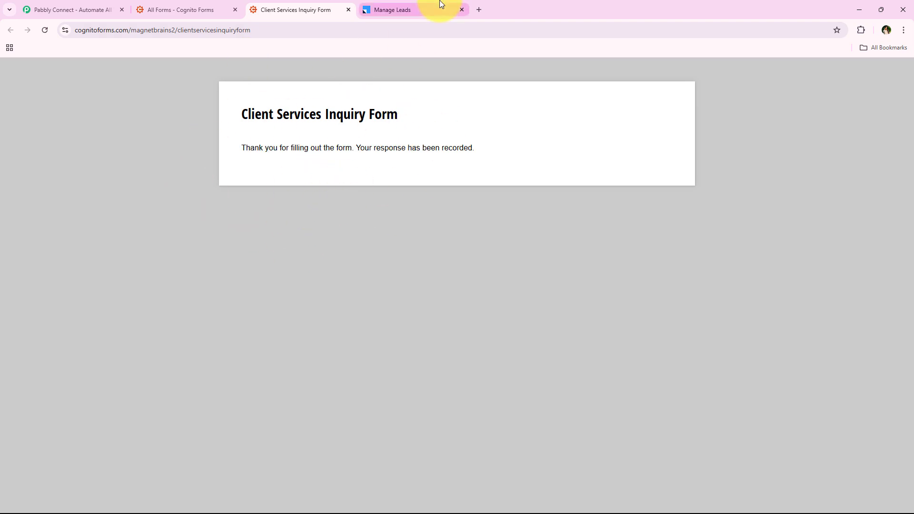
Switch to LeadSquared and review the leads listed on the Manage Leads page.
click(415, 5)
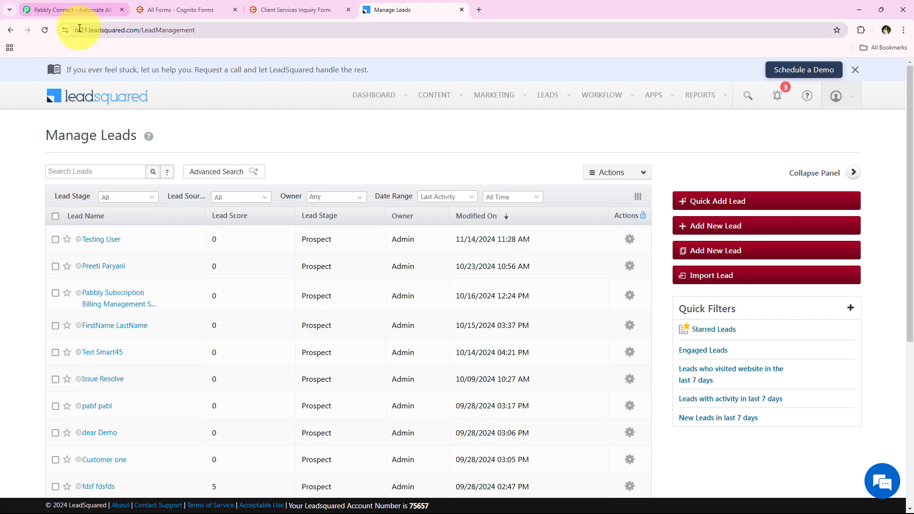
click(56, 2)
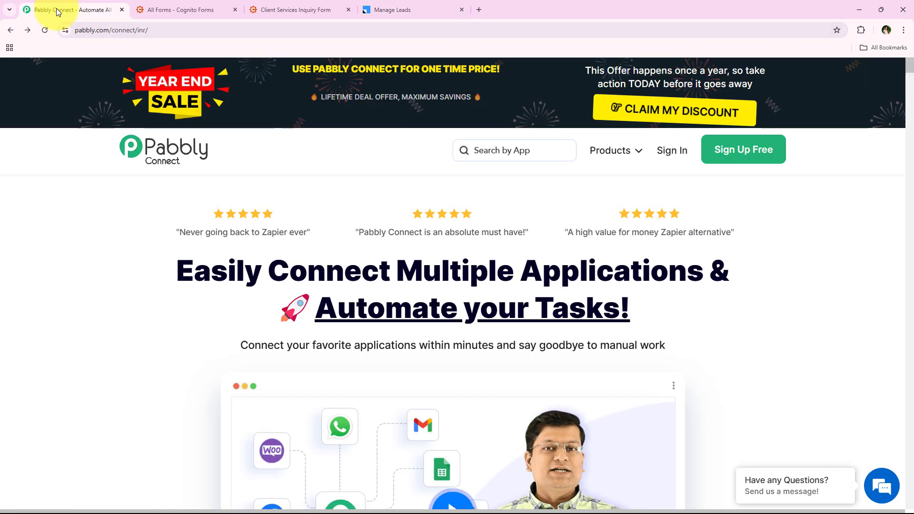
click(191, 8)
click(410, 9)
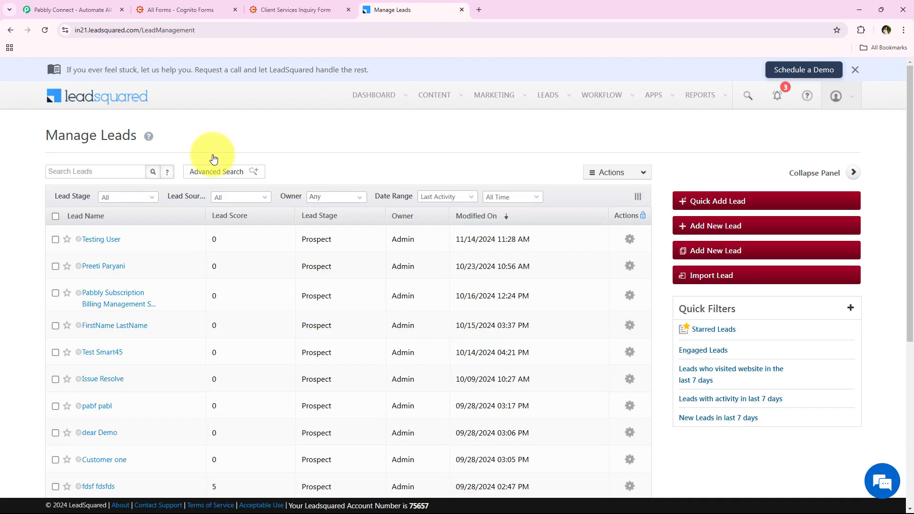
Switch to the Pabbly Connect website, dismiss the lifetime offer pop-up and sign in to the account.
click(72, 10)
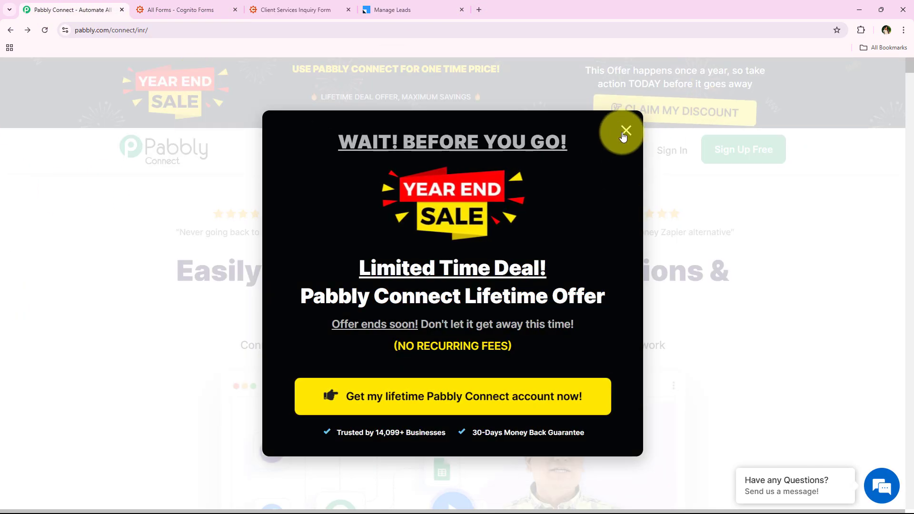
click(625, 130)
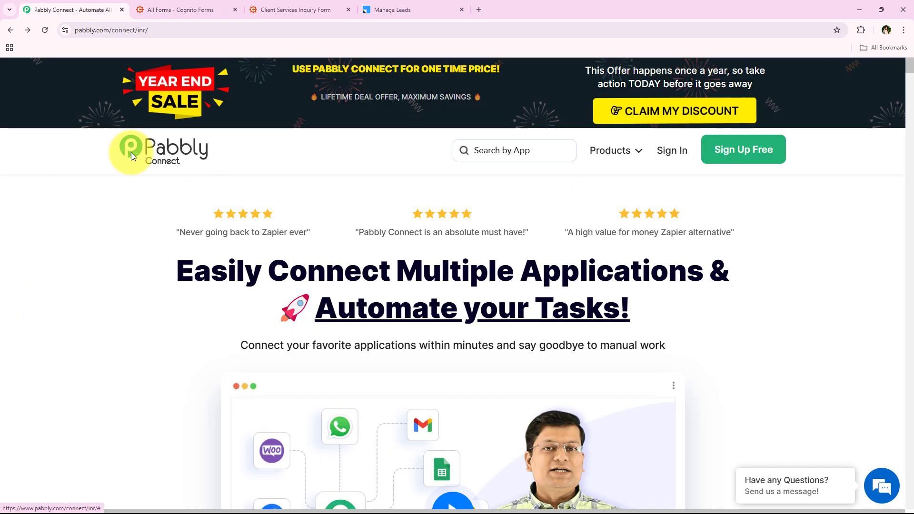
click(227, 30)
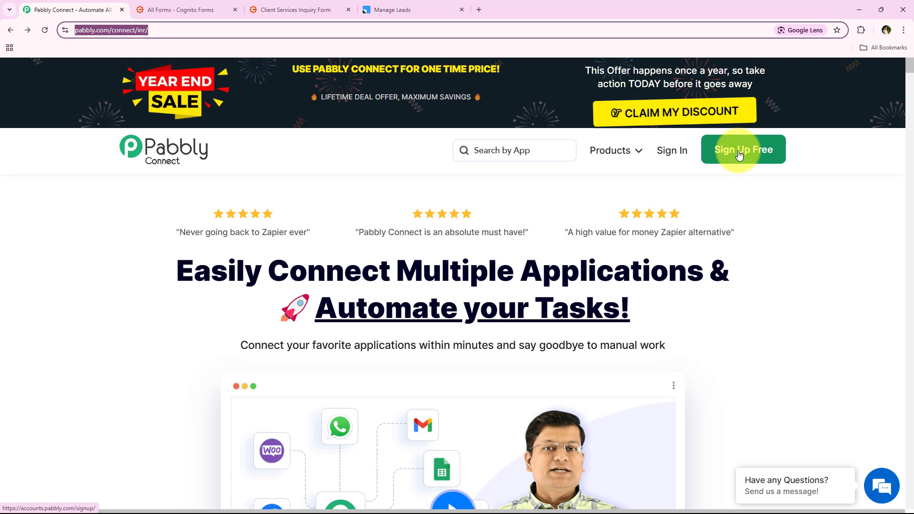
click(680, 161)
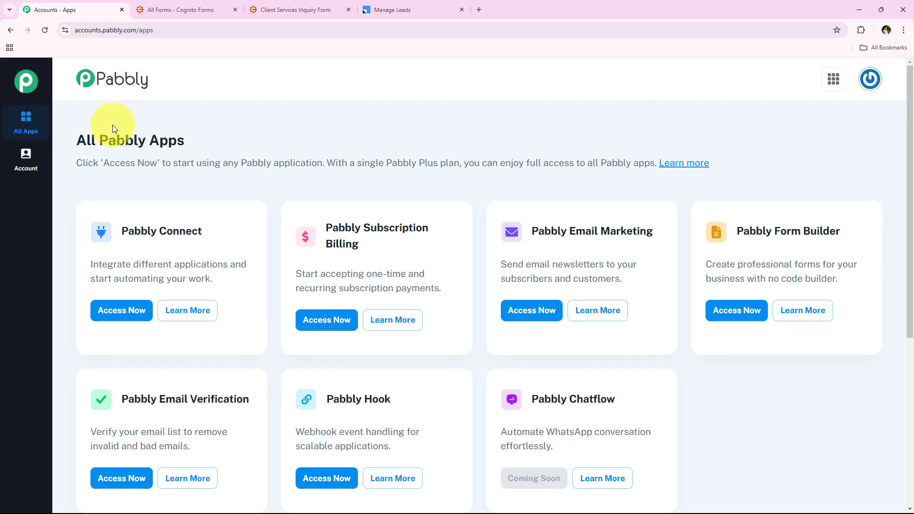
Open Pabbly Connect from the All Pabbly Apps page.
drag(76, 141, 265, 142)
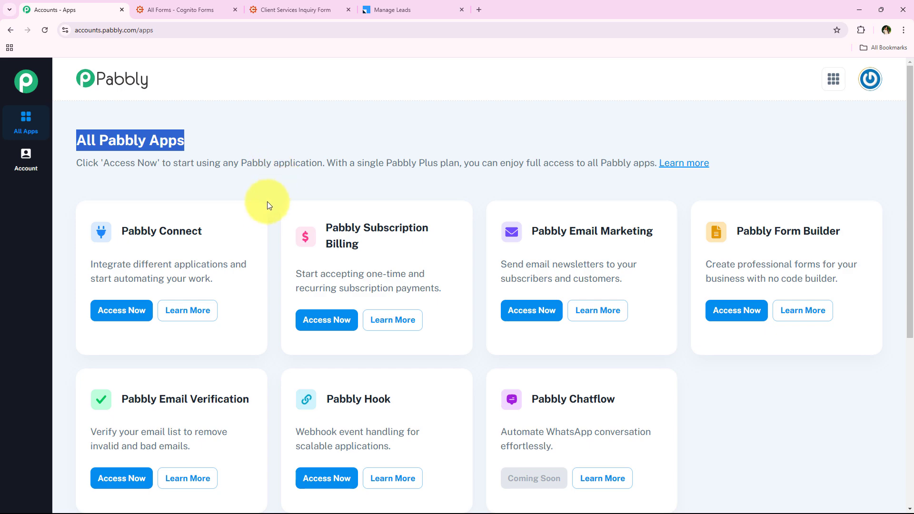
scroll(257, 213, down, 2)
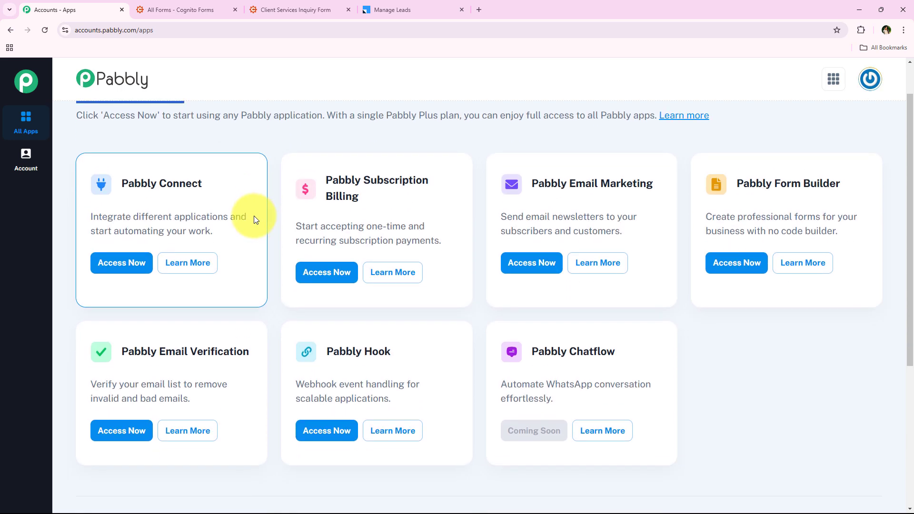
scroll(254, 219, up, 2)
click(135, 173)
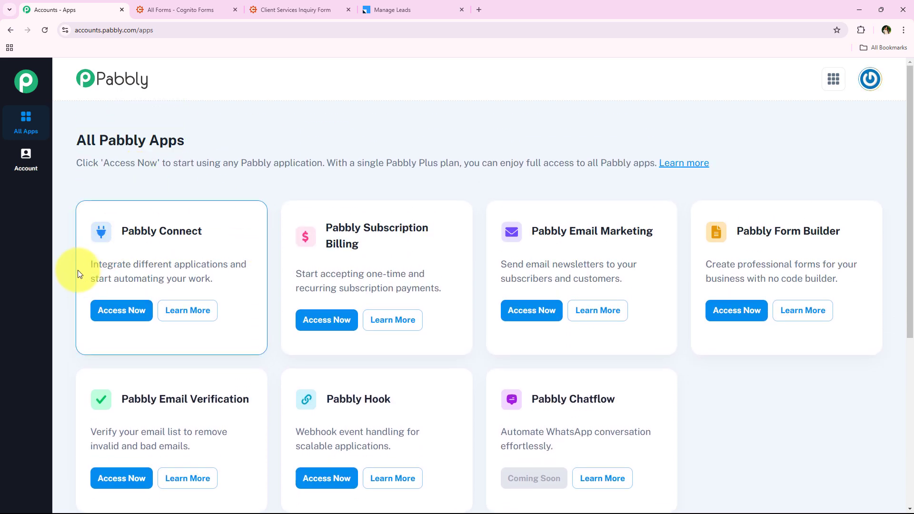
drag(119, 232, 212, 231)
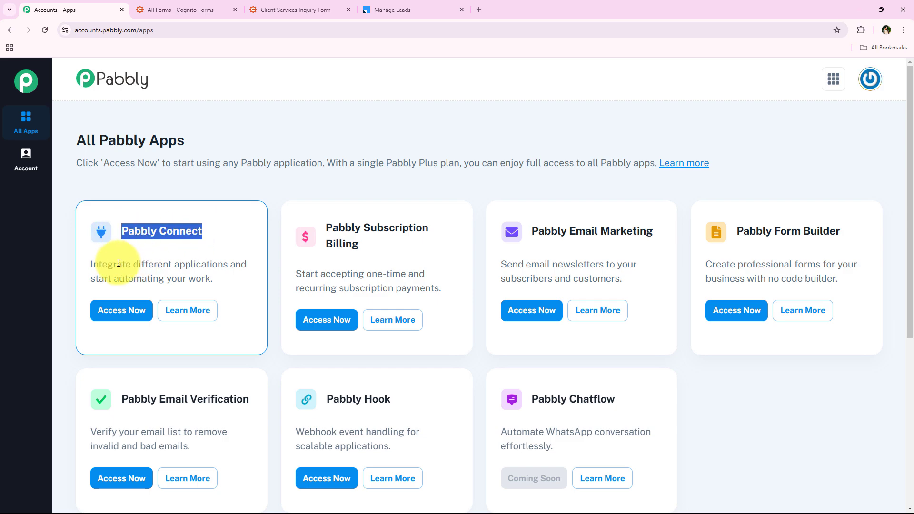
drag(92, 265, 230, 265)
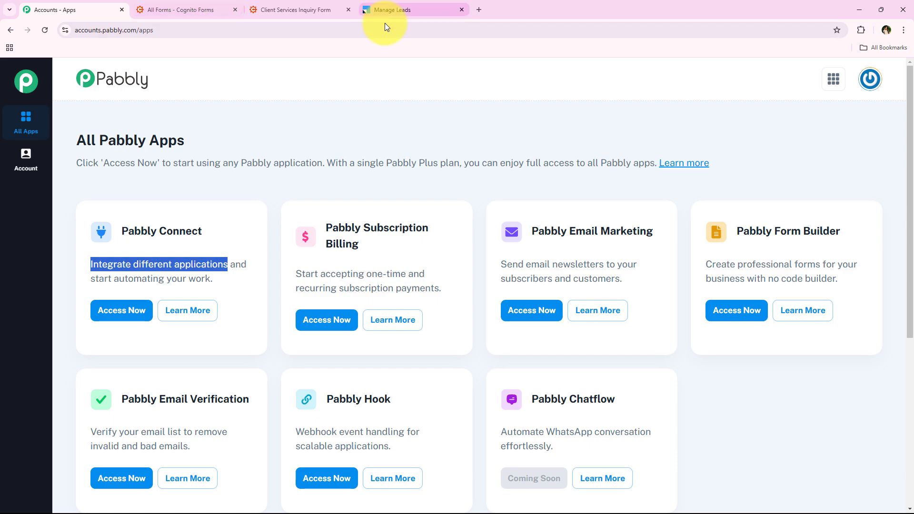
click(116, 315)
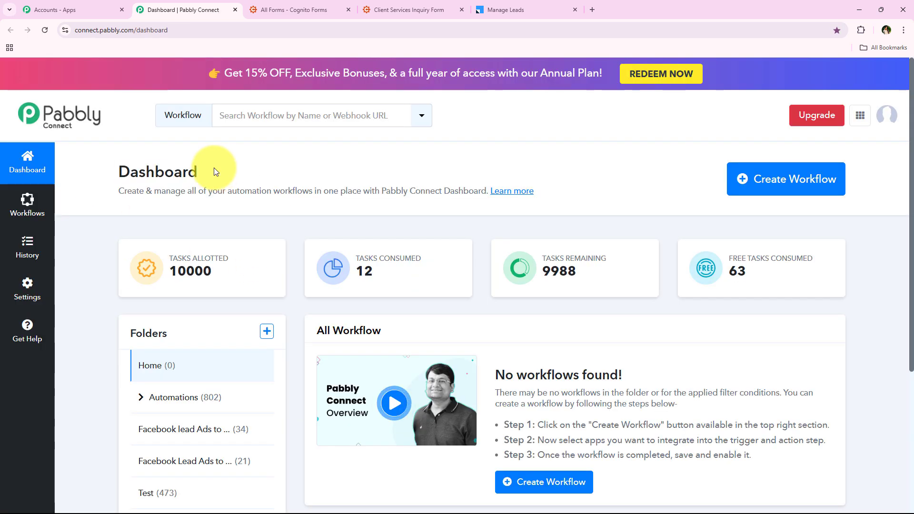
Start a new workflow and choose Automations as its folder.
click(784, 194)
double_click(405, 230)
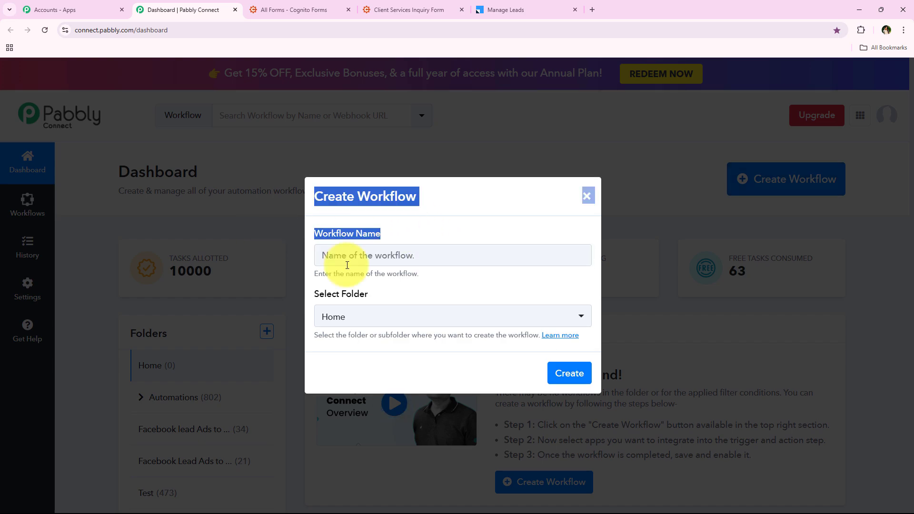
drag(348, 266, 293, 300)
click(349, 288)
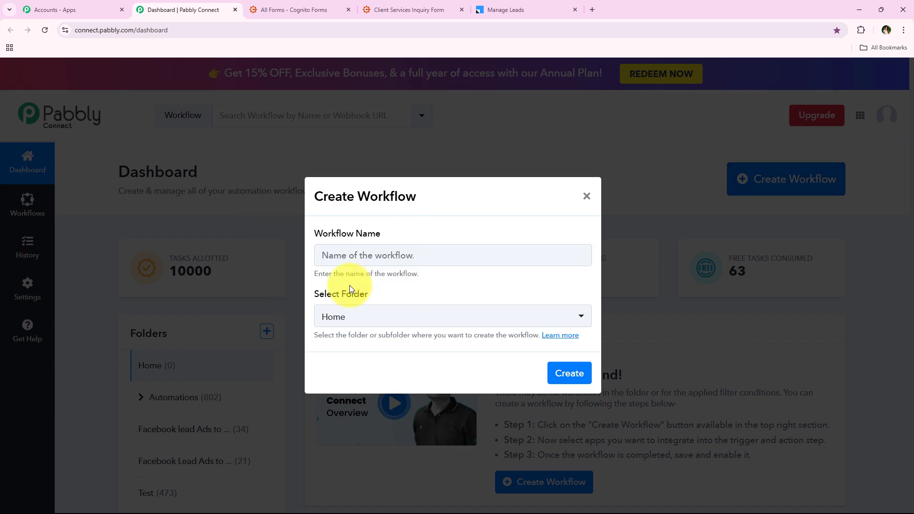
click(347, 313)
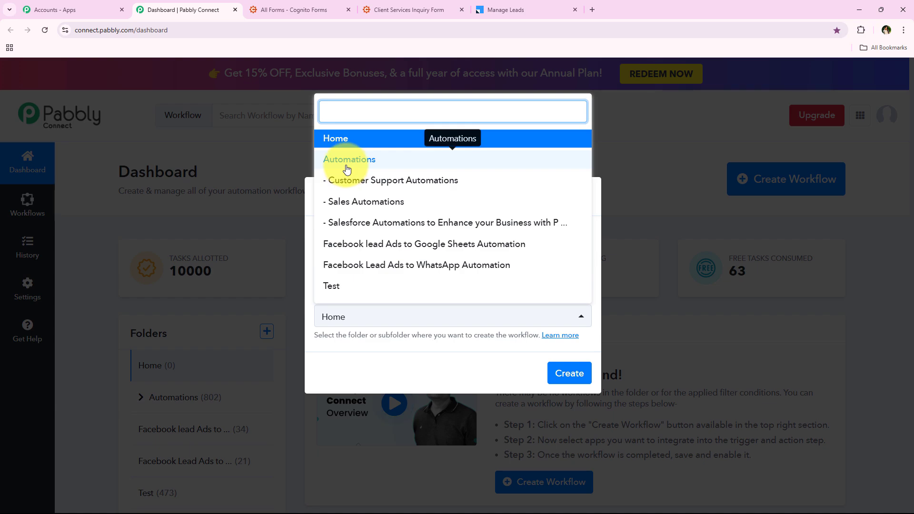
click(452, 163)
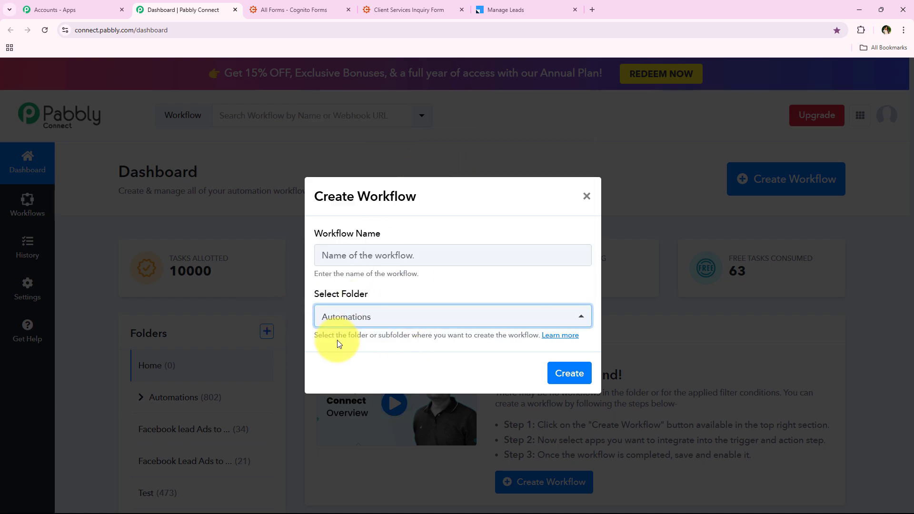
Name the workflow "How to Create LeadSquared Lead on Cognito Forms Submission | Cognito Forms to LeadSquared" and create it.
click(375, 263)
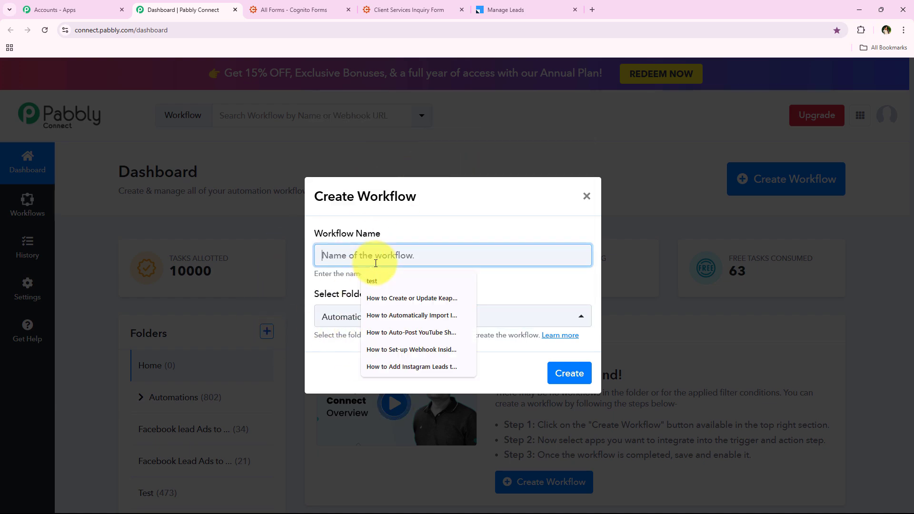
text(How to Create LeadSquared Lead on Cognito Forms Submission)
drag(384, 257, 596, 264)
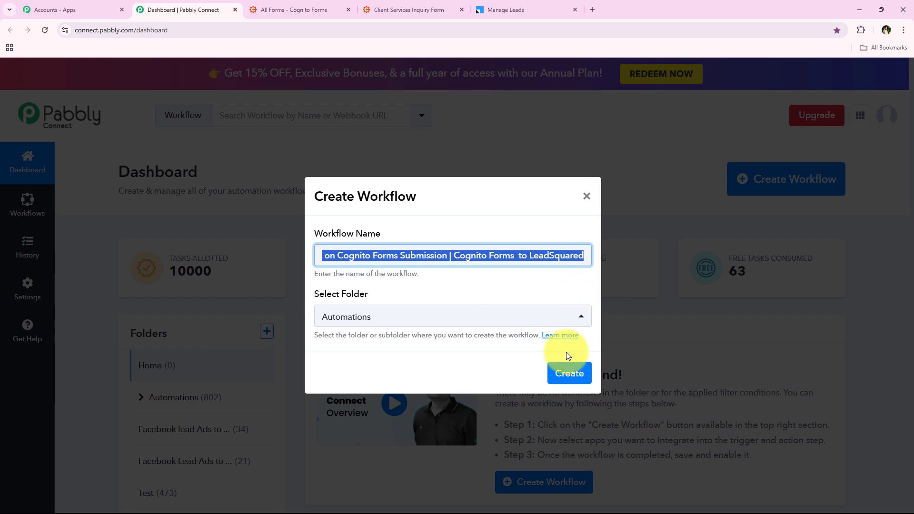
click(559, 383)
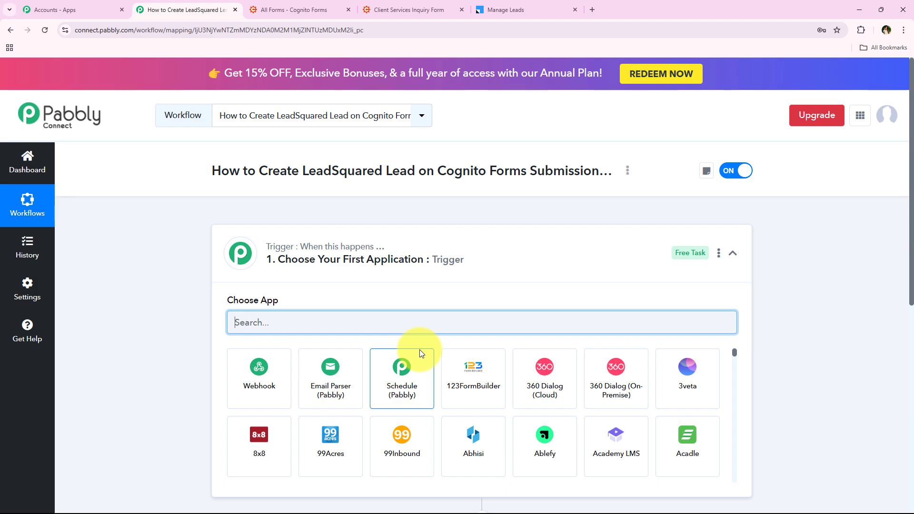
Search for Cognito and choose Cognito Forms as the workflow's trigger application.
click(448, 252)
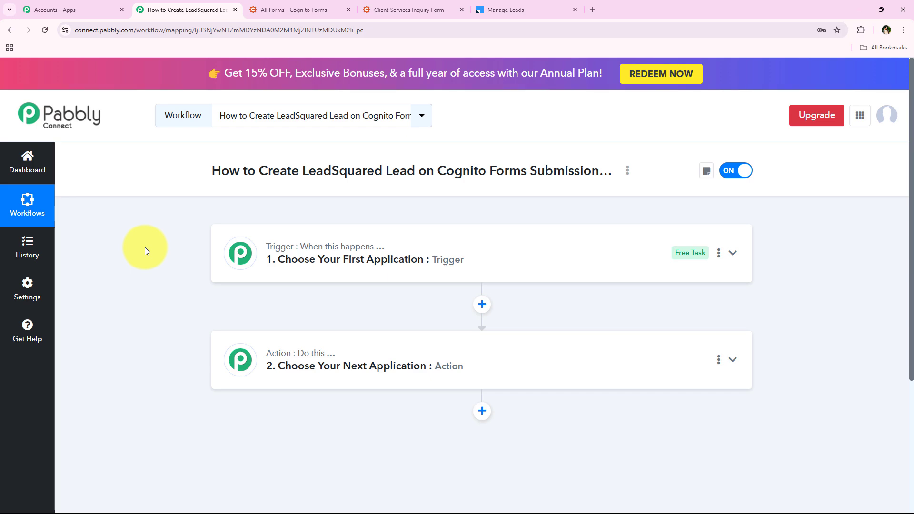
click(297, 258)
scroll(425, 312, down, 1)
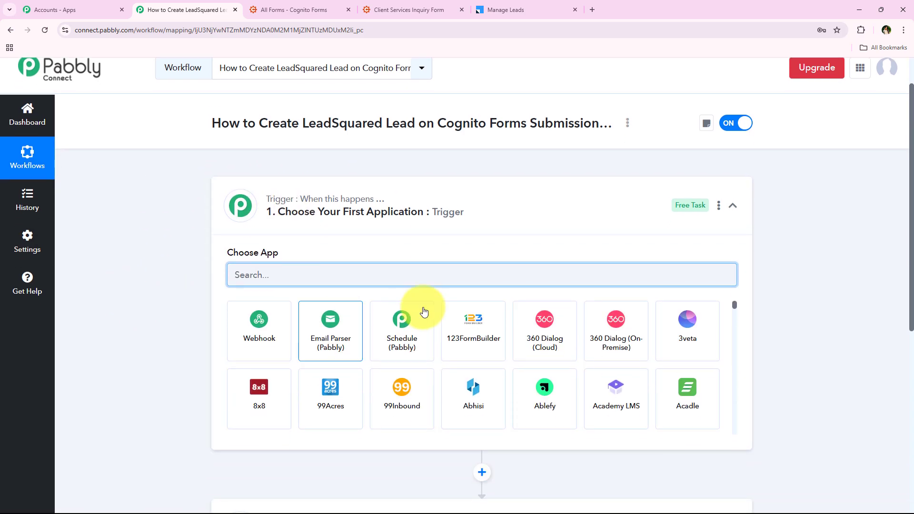
click(241, 273)
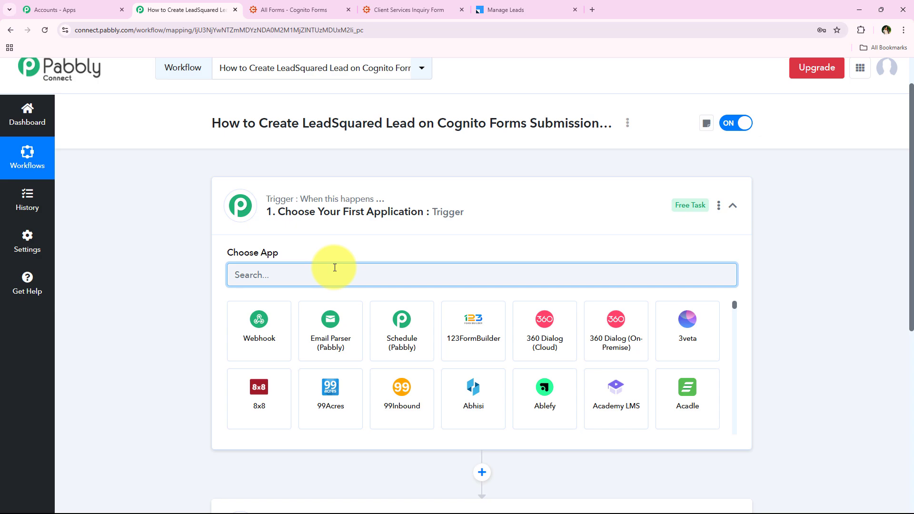
text(C)
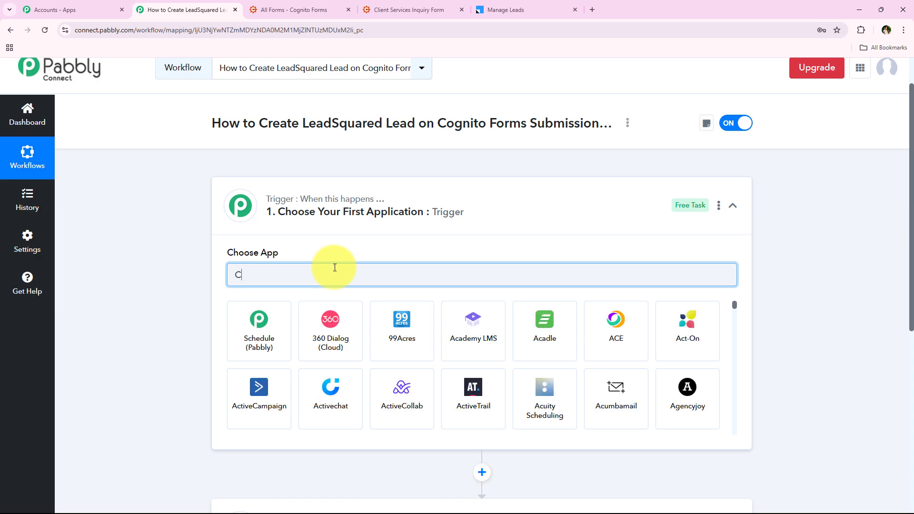
text(ognito)
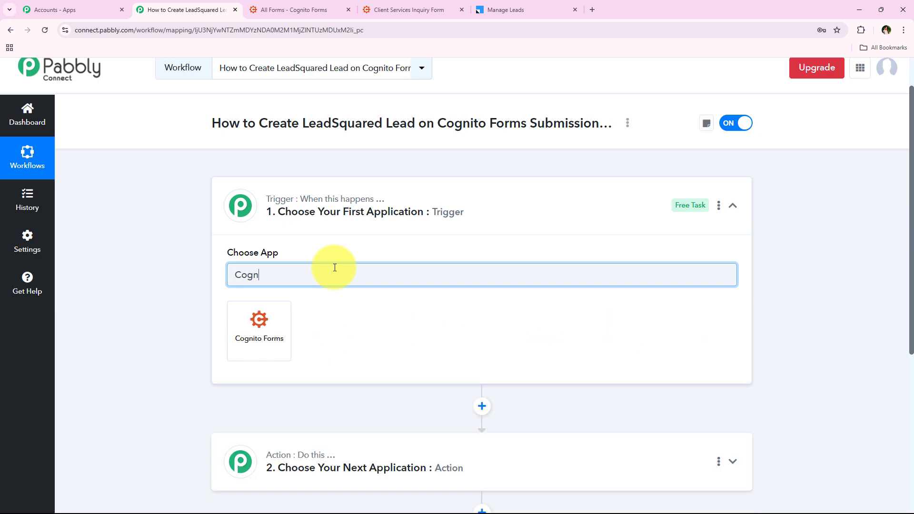
click(256, 310)
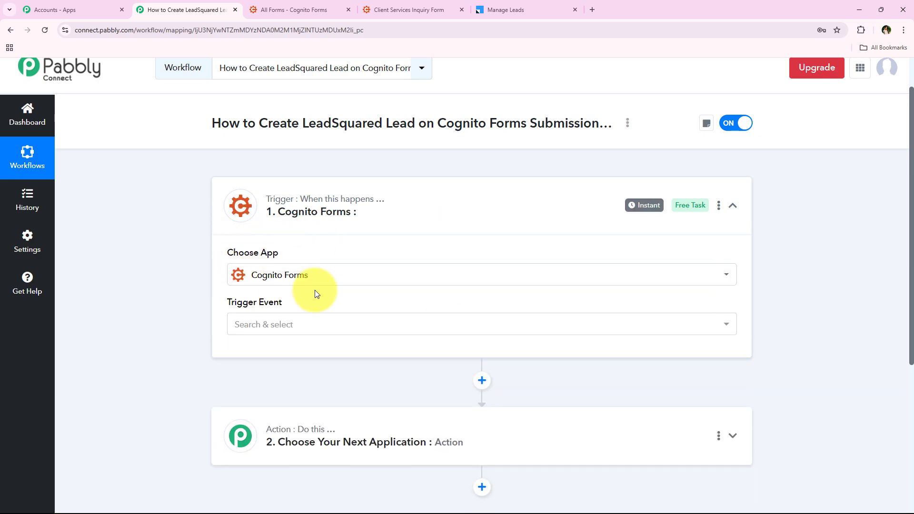
Set the Cognito Forms trigger event to New Entry.
click(255, 322)
click(255, 321)
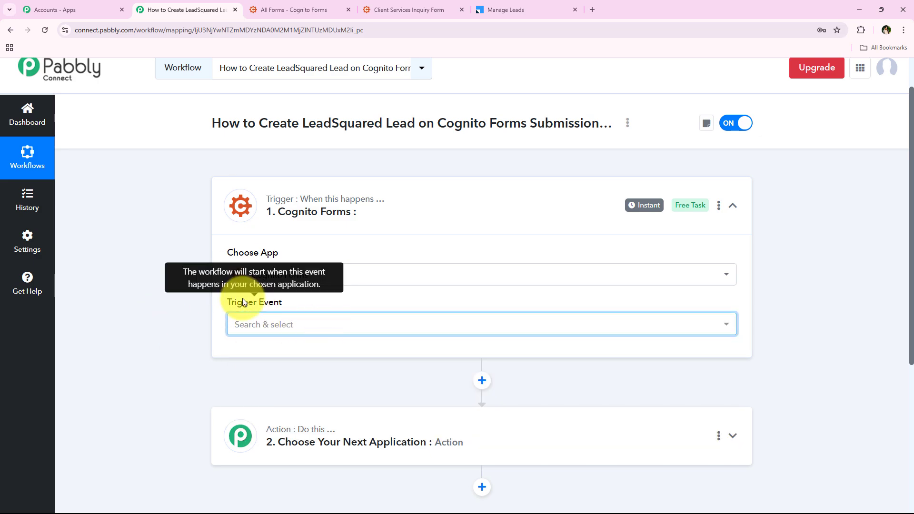
click(242, 326)
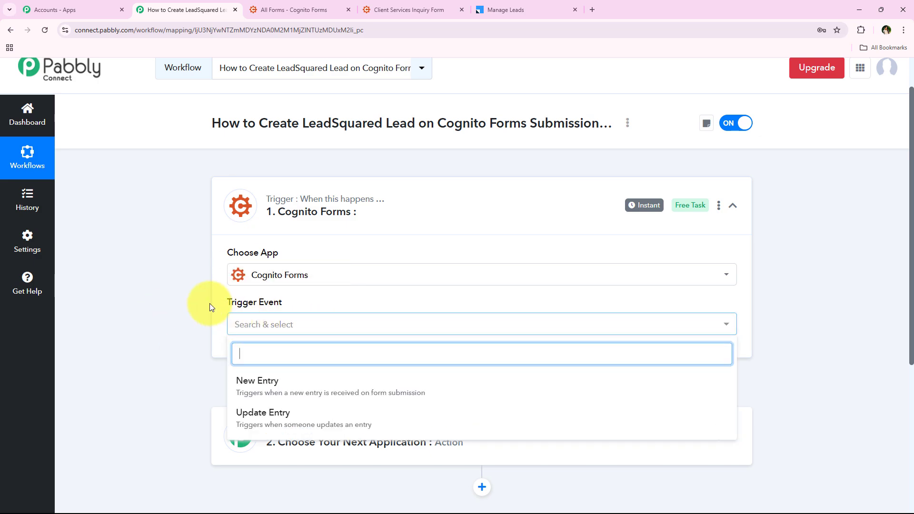
scroll(164, 328, down, 1)
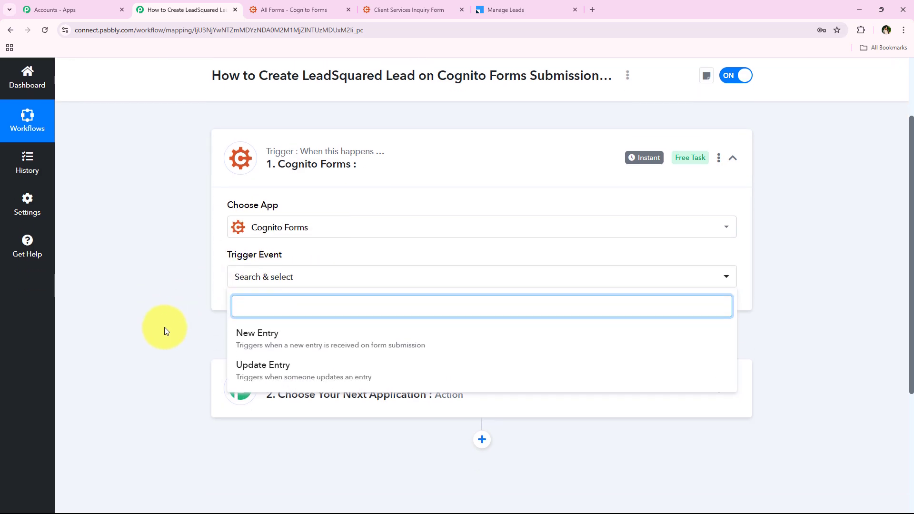
click(295, 343)
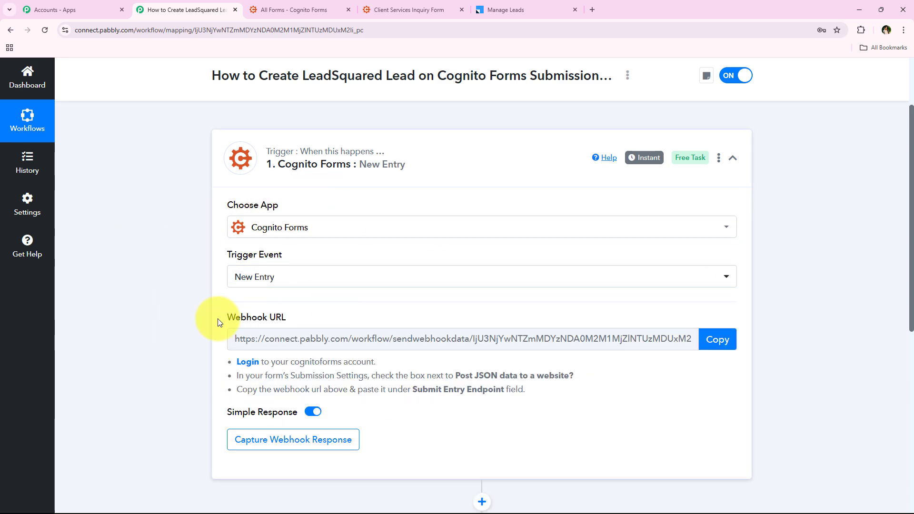
Copy the trigger's webhook URL and review the instructions for adding it to the Cognito form.
drag(225, 319, 305, 318)
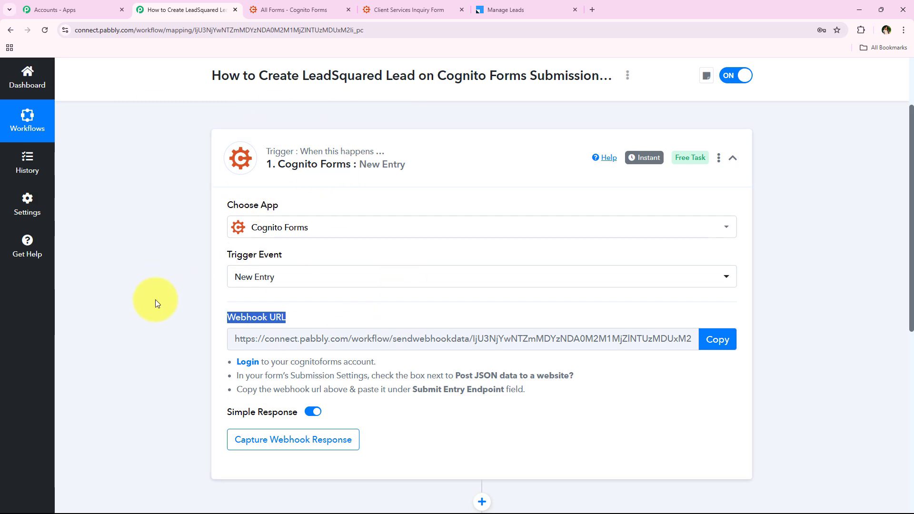
click(195, 258)
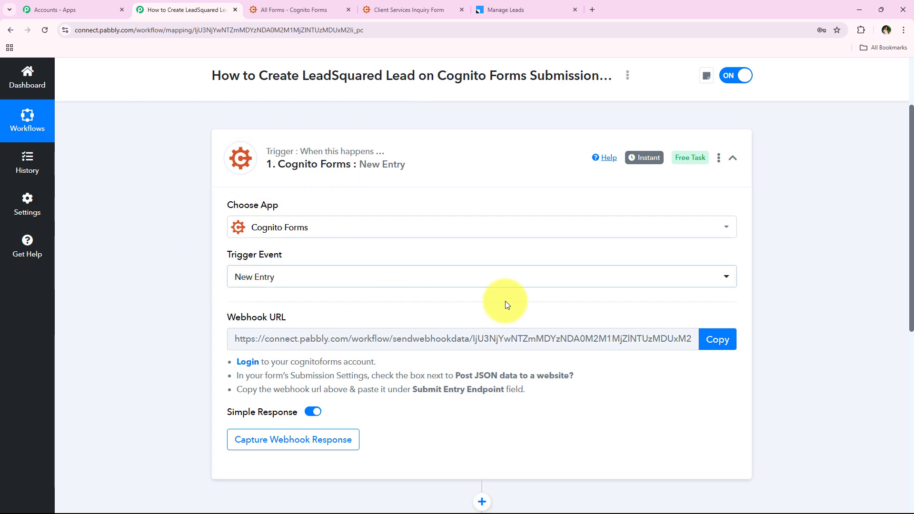
click(736, 350)
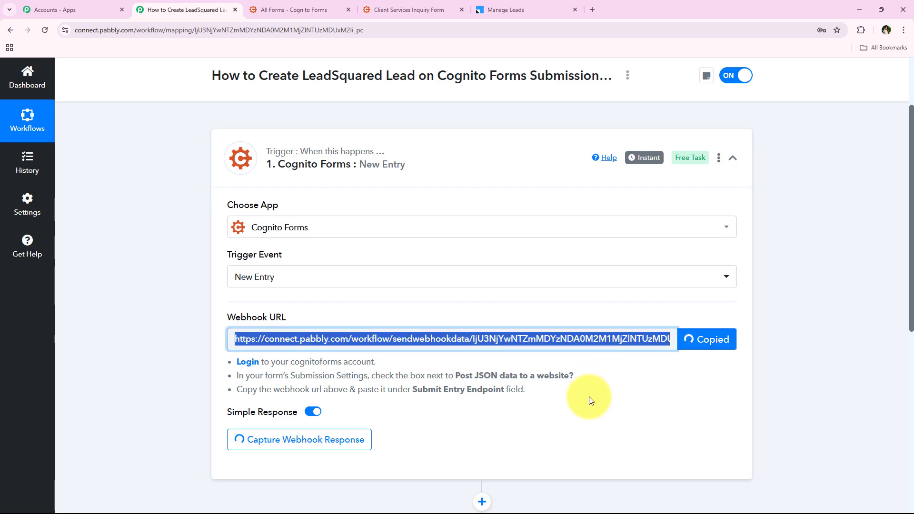
drag(590, 400, 226, 363)
click(218, 365)
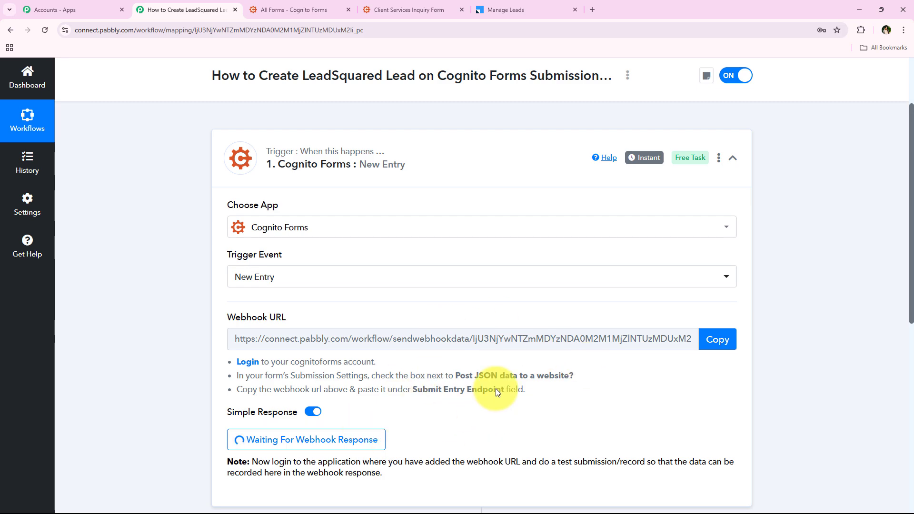
Switch to Cognito Forms and open the Client Services Inquiry Form for editing.
click(302, 5)
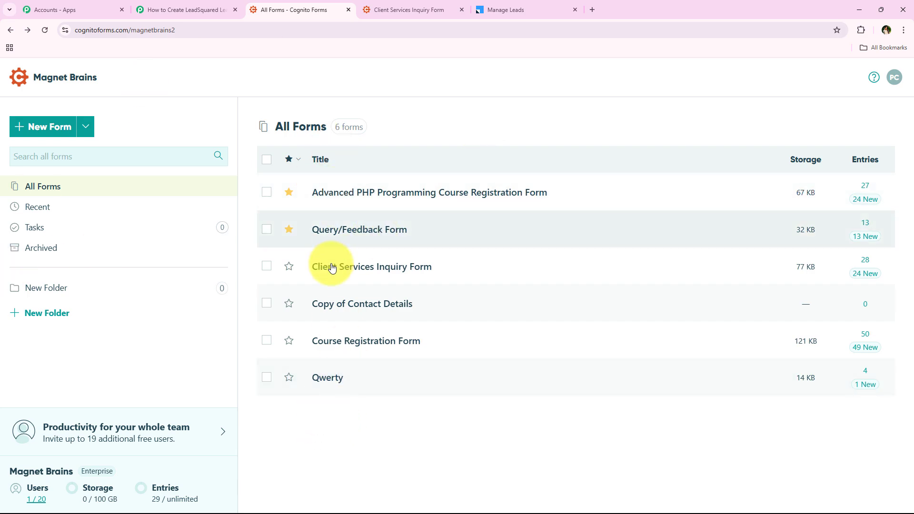
mouse_move(366, 270)
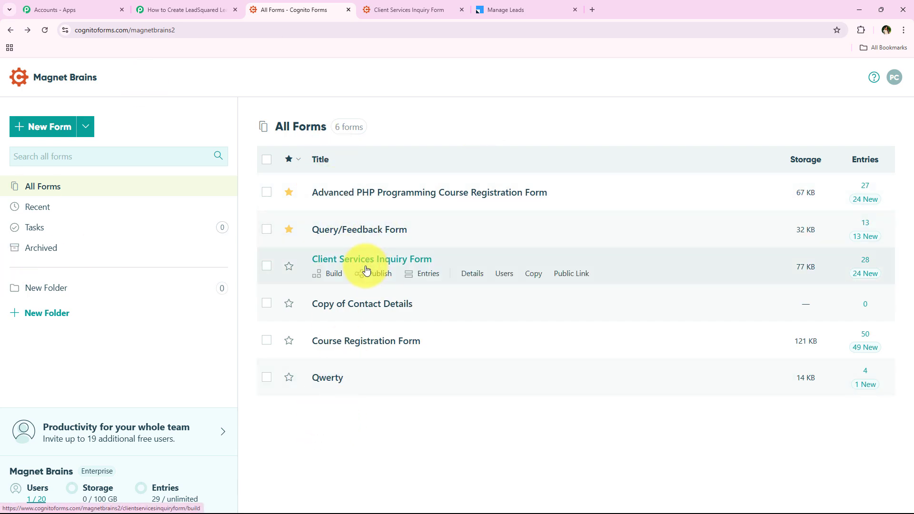
click(397, 263)
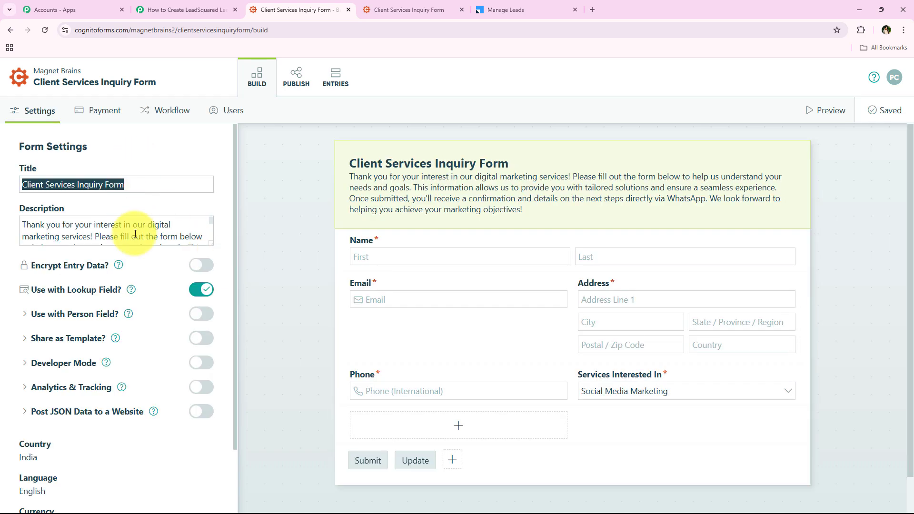
Enable Post JSON Data to a Website, paste the copied webhook URL as the Submit Entry Endpoint, and save the form.
scroll(24, 392, down, 1)
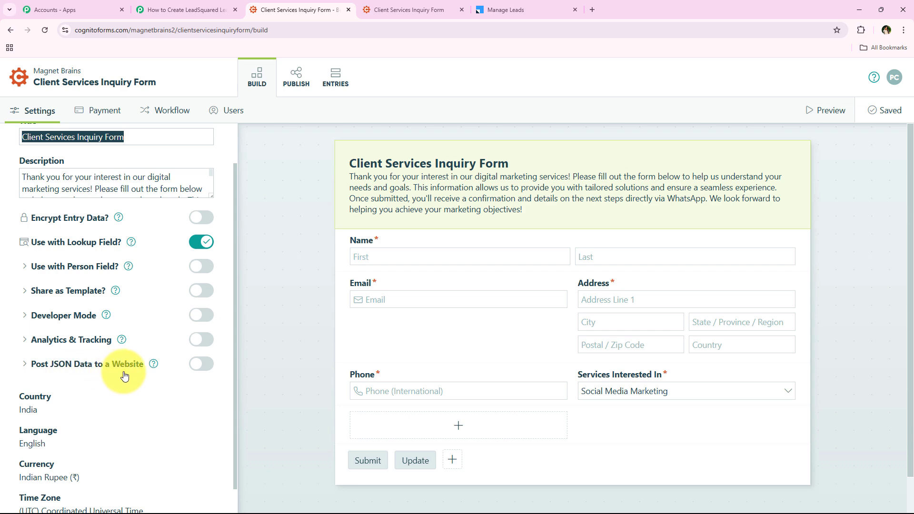
click(203, 367)
scroll(200, 328, down, 1)
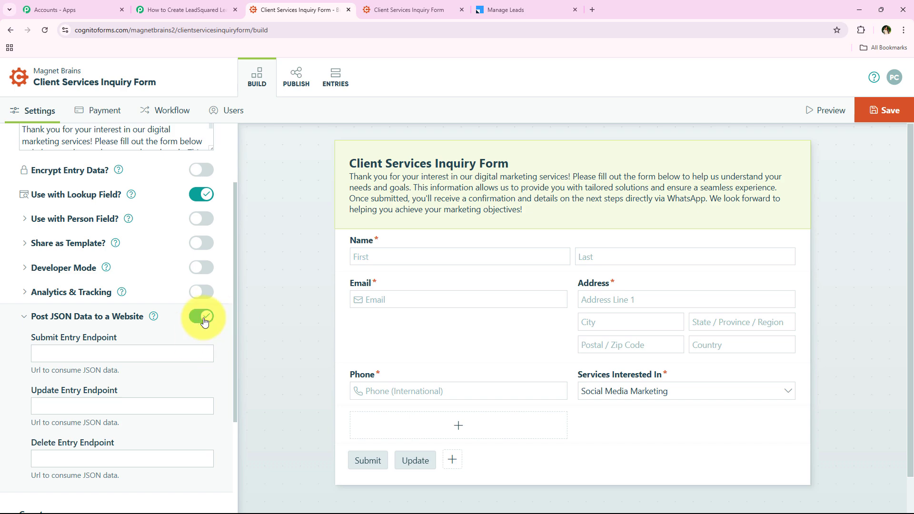
scroll(175, 356, down, 1)
drag(117, 290, 80, 290)
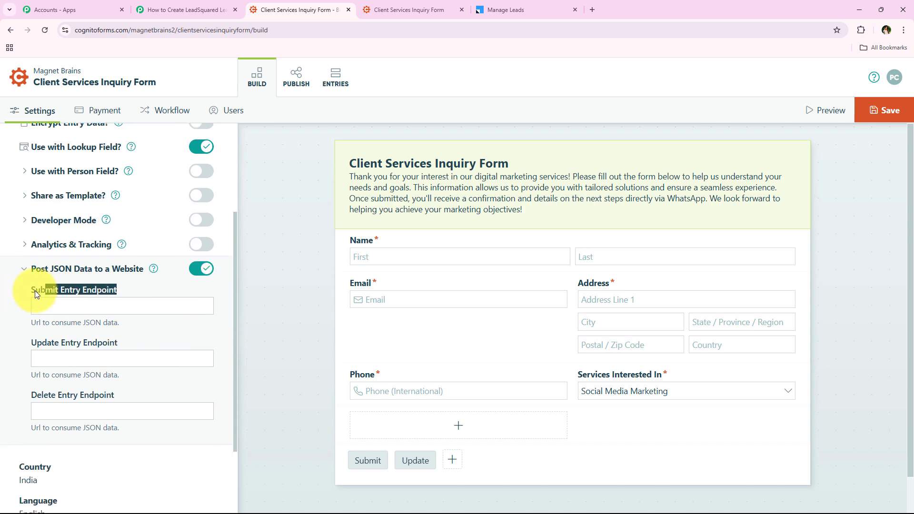
right_click(82, 308)
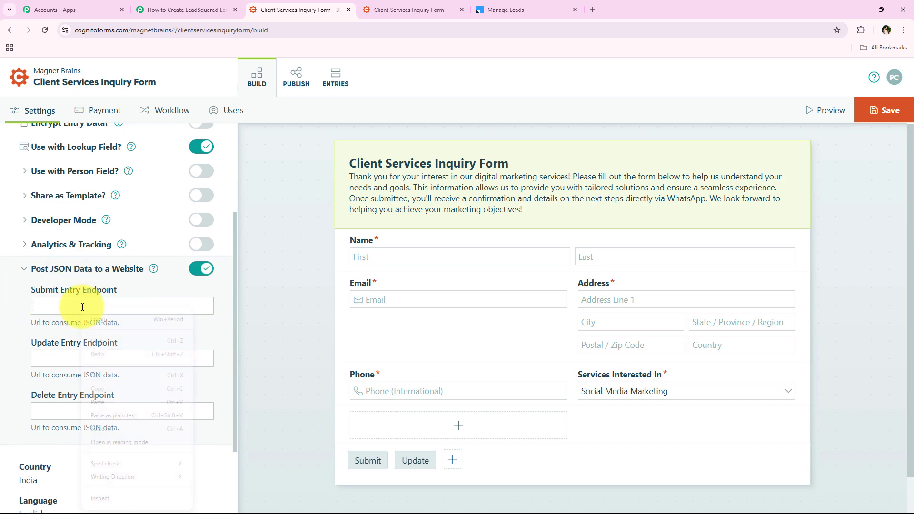
click(126, 404)
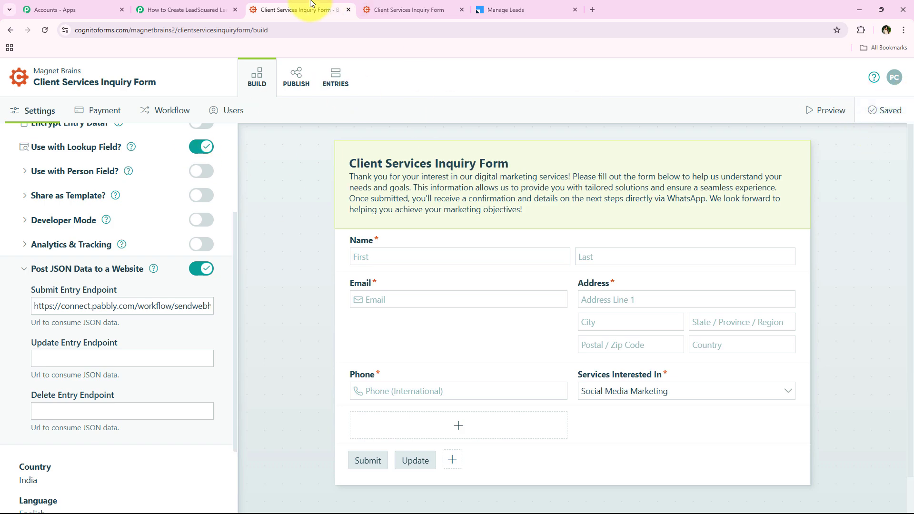
Return to the Pabbly Connect workflow and read the trigger's note about making a test submission.
click(185, 5)
scroll(180, 304, down, 1)
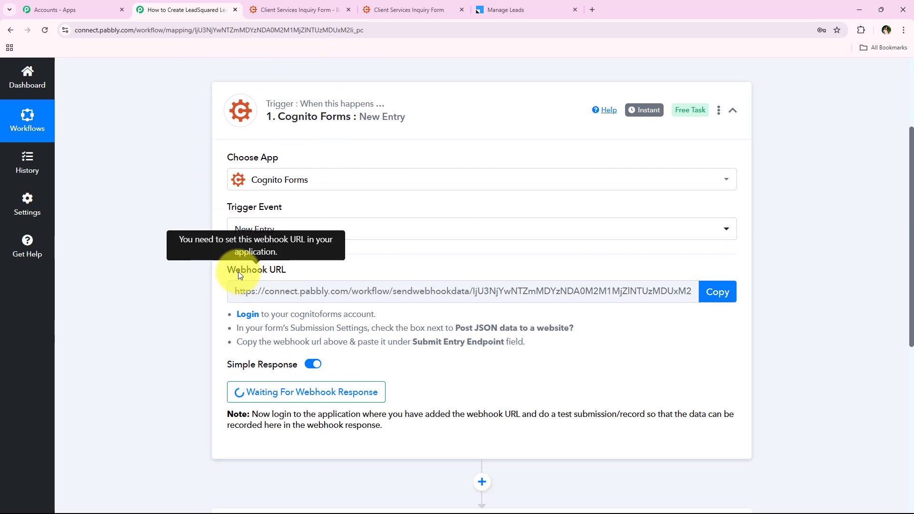
scroll(195, 368, down, 1)
scroll(196, 368, down, 1)
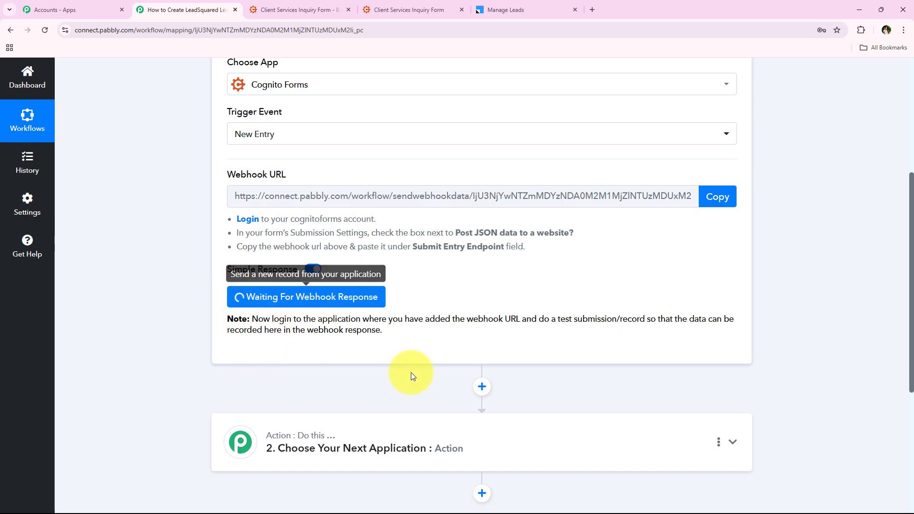
drag(538, 322, 646, 320)
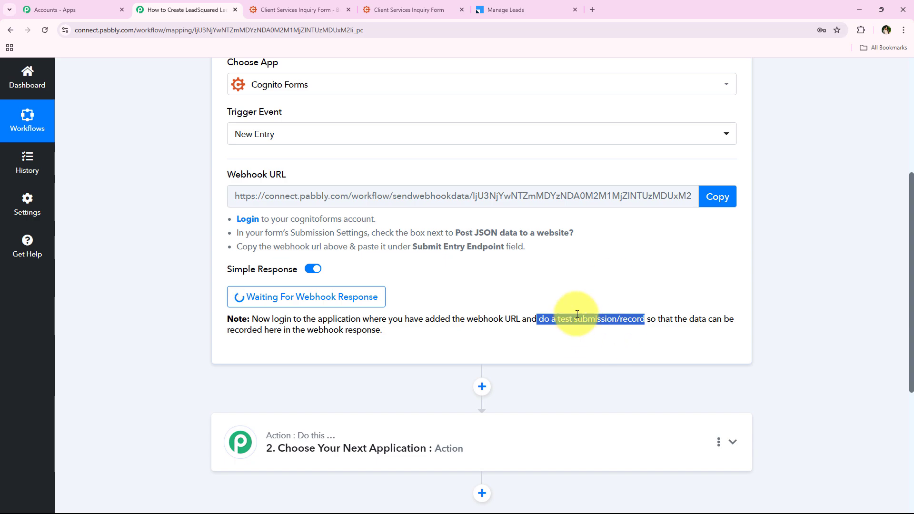
click(138, 245)
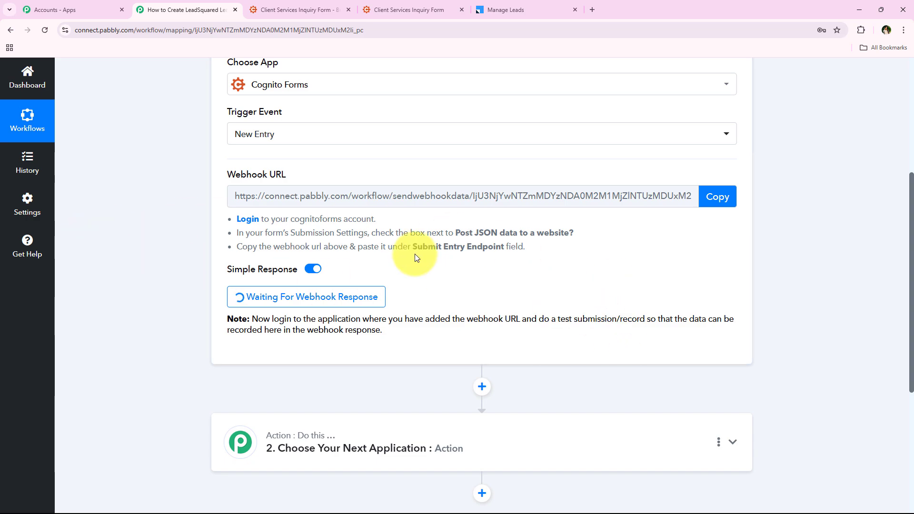
Return to the Cognito Forms list, close the old form page, and open the Client Services Inquiry Form's public link.
click(279, 10)
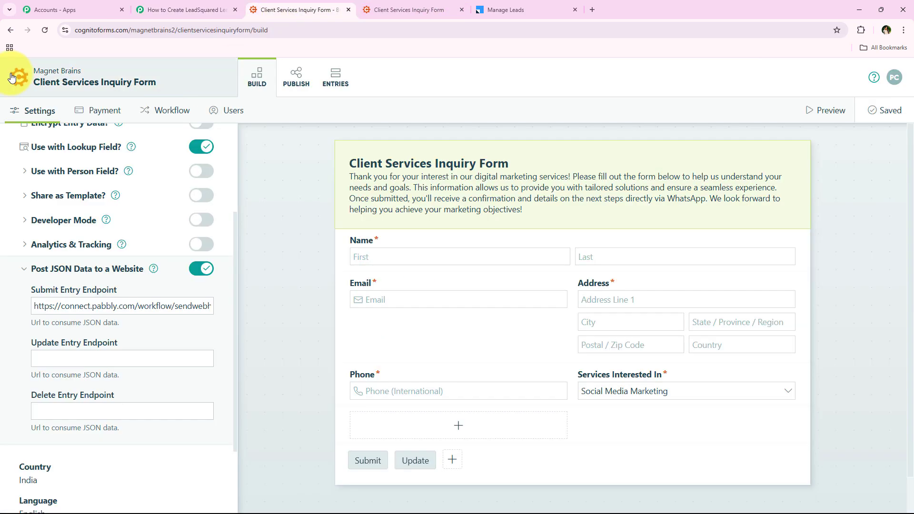
click(11, 30)
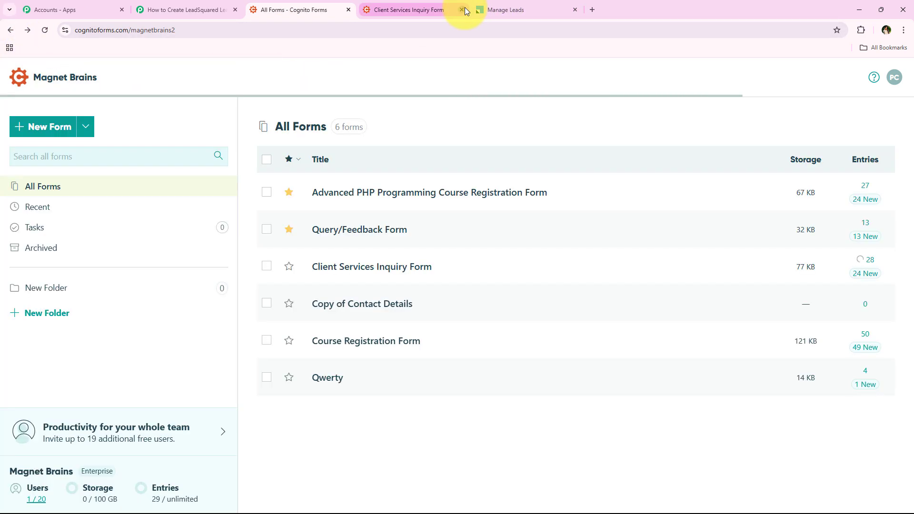
click(462, 10)
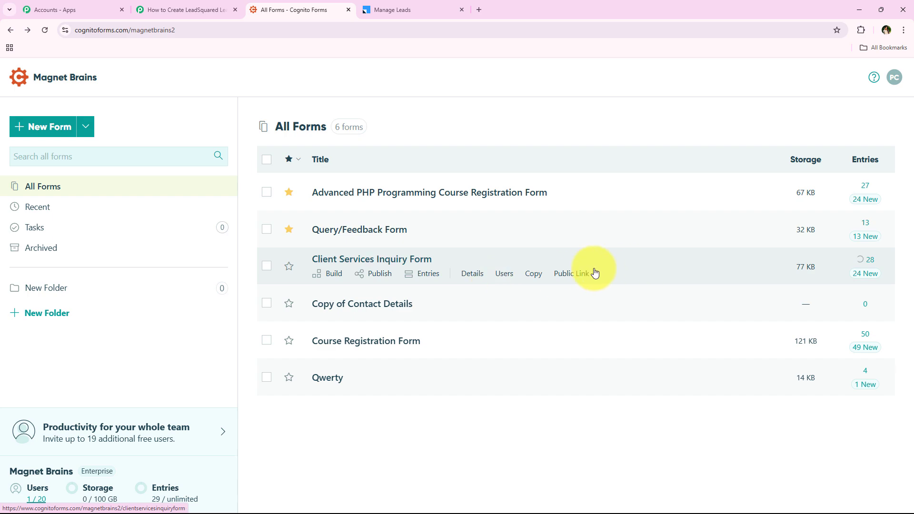
click(575, 273)
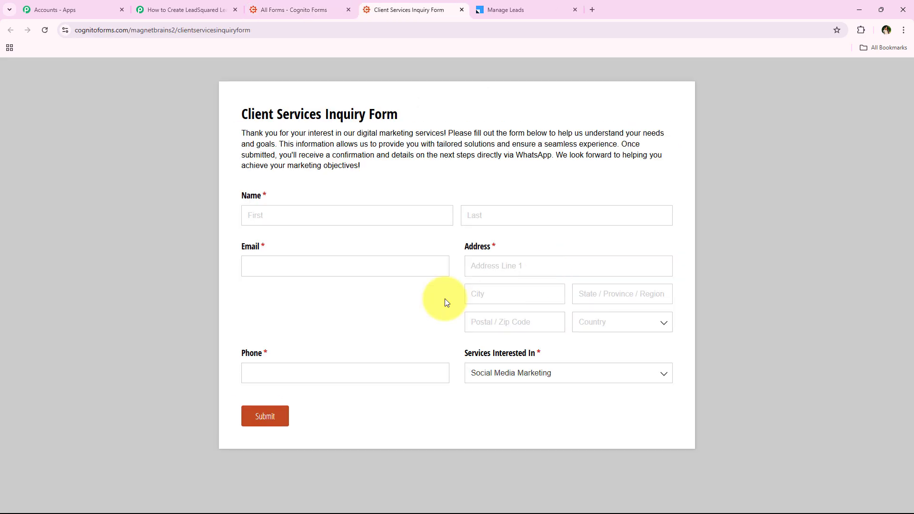
Fill the inquiry form with the first saved dummy contact and add 999 before the @ in its email.
click(283, 219)
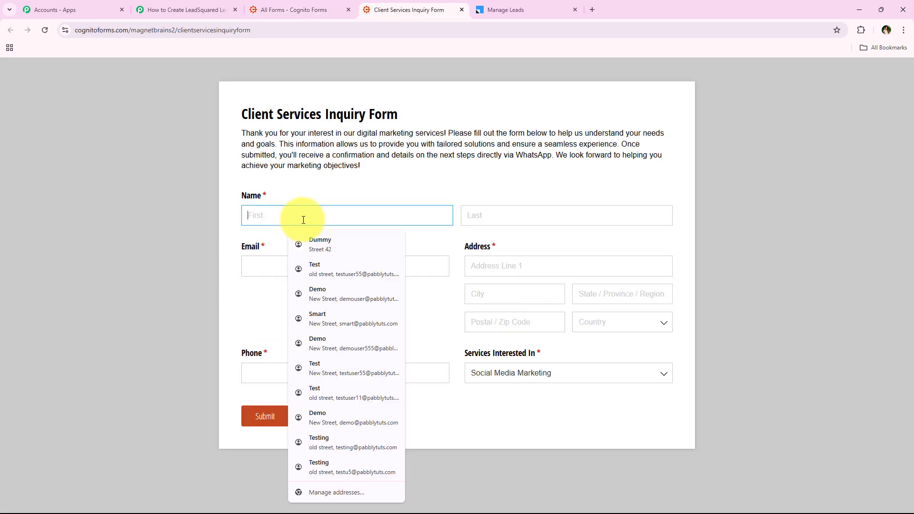
click(357, 244)
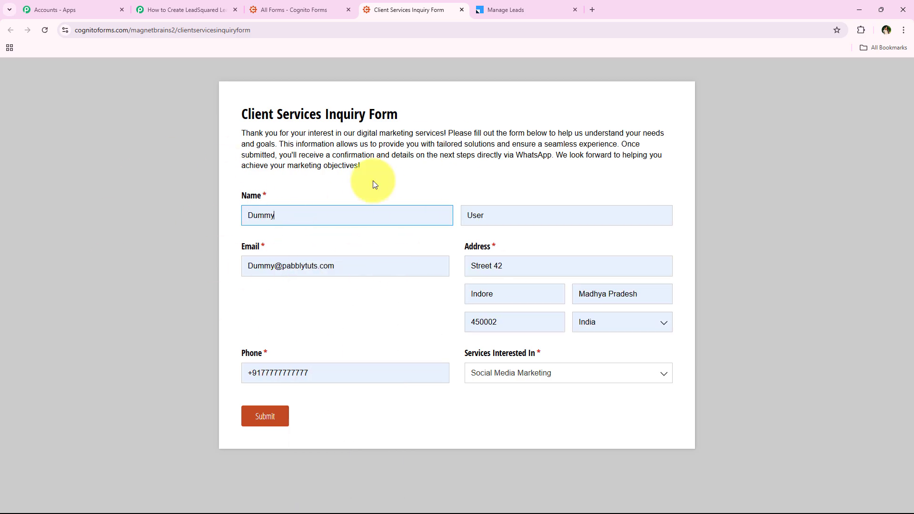
click(276, 273)
text(999)
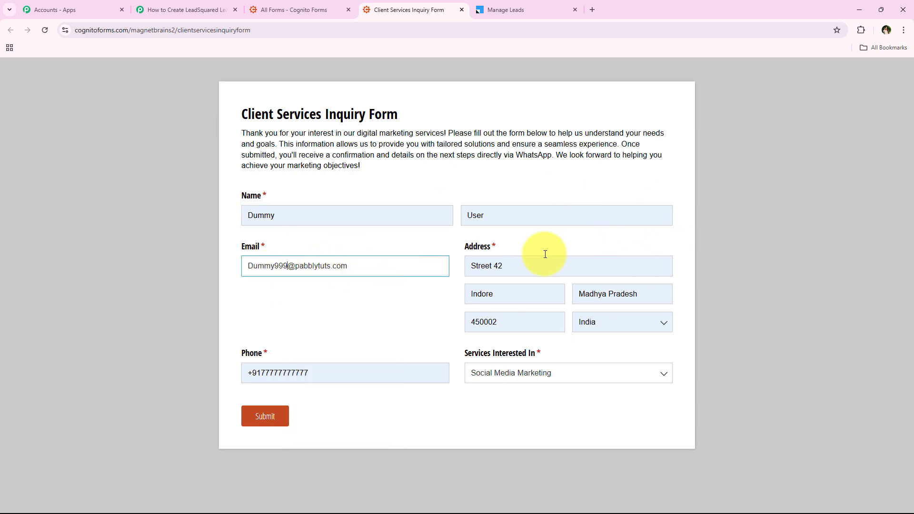
Choose Email Marketing under Services Interested In, submit the form, and decline saving the address in the browser.
click(568, 370)
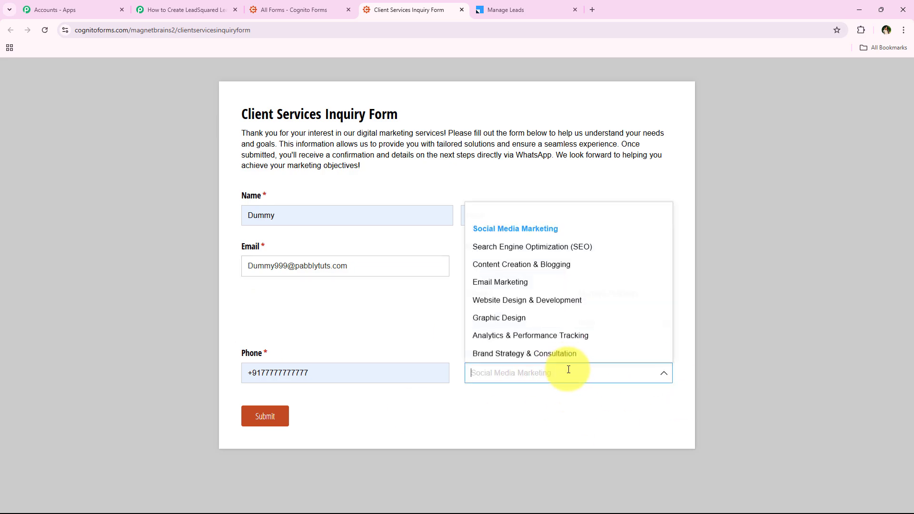
click(530, 281)
click(275, 418)
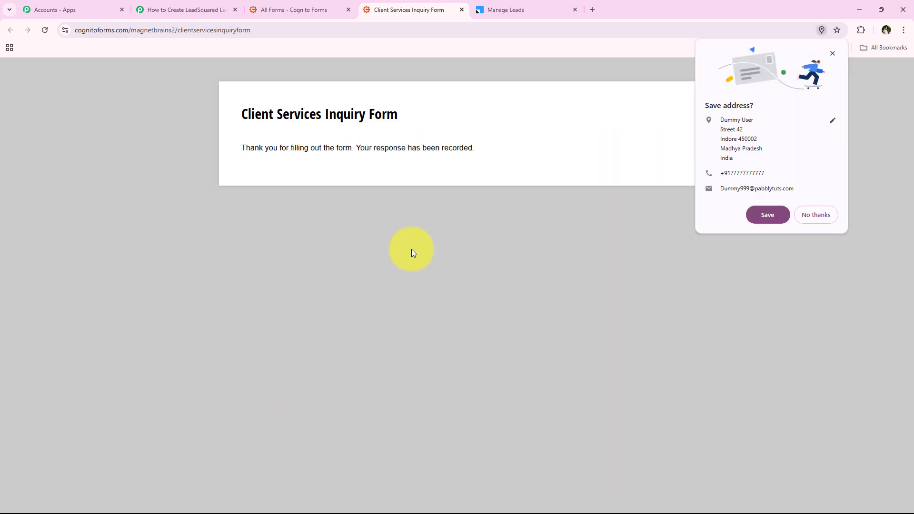
drag(228, 183, 511, 184)
click(817, 215)
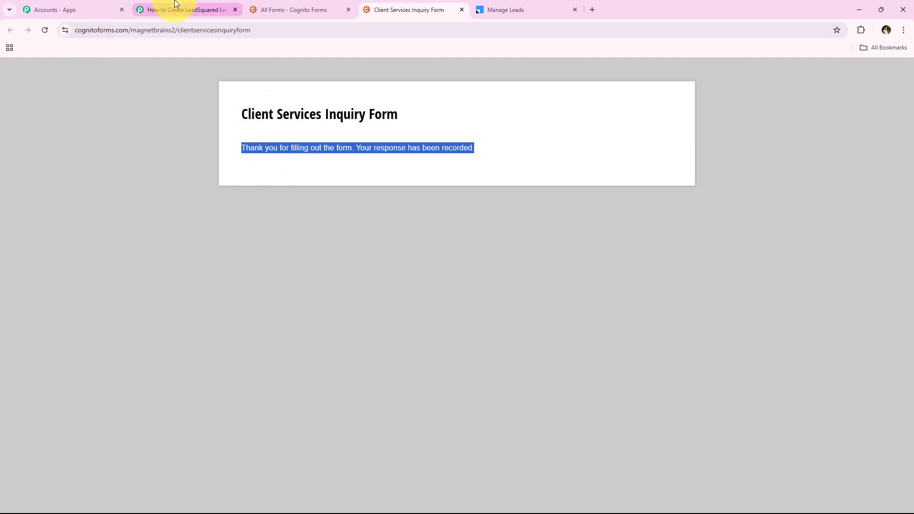
Return to the Pabbly Connect workflow and examine the captured form response, including the service, phone and name fields.
click(154, 4)
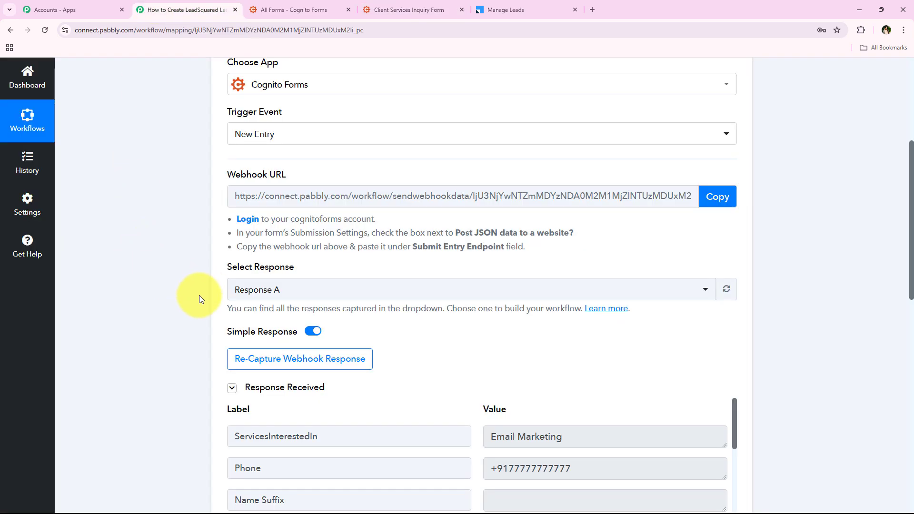
scroll(199, 299, down, 3)
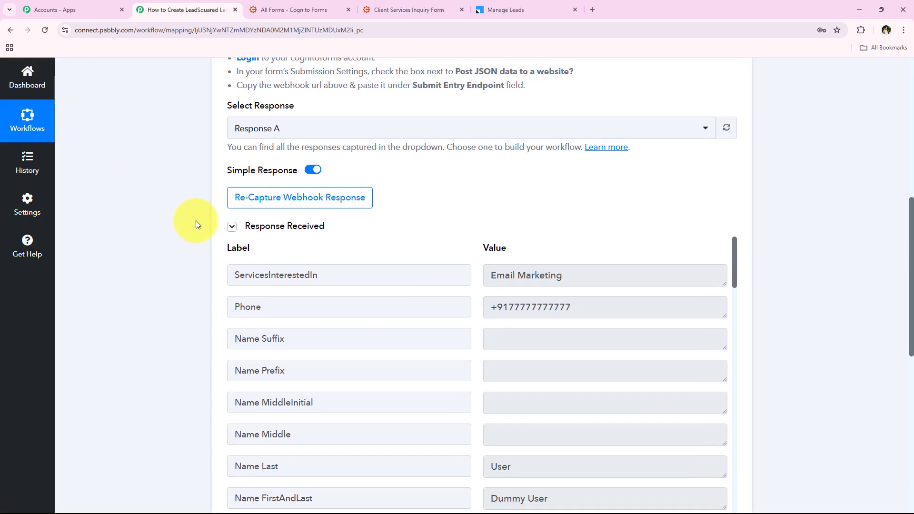
scroll(585, 347, down, 1)
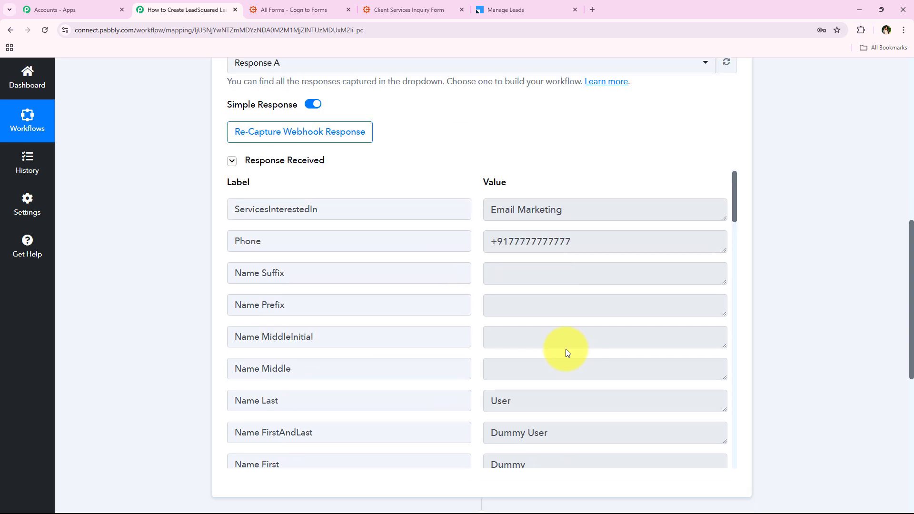
scroll(566, 350, down, 1)
scroll(543, 321, up, 1)
drag(588, 209, 405, 213)
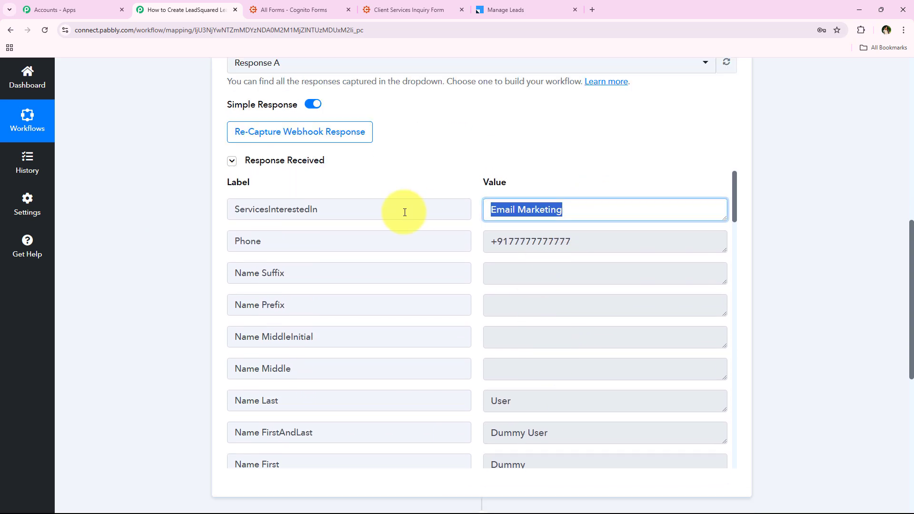
drag(555, 241, 433, 261)
scroll(577, 379, down, 2)
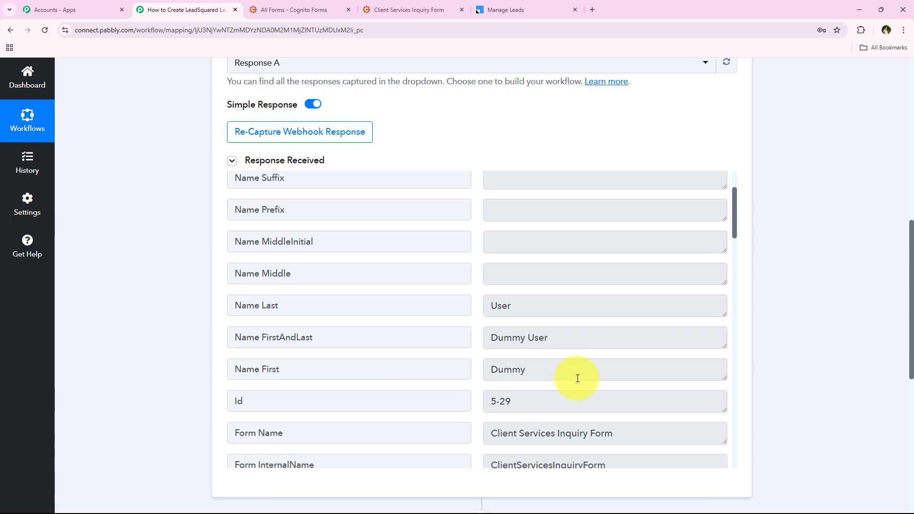
drag(577, 379, 506, 337)
drag(556, 316, 367, 351)
scroll(323, 319, down, 1)
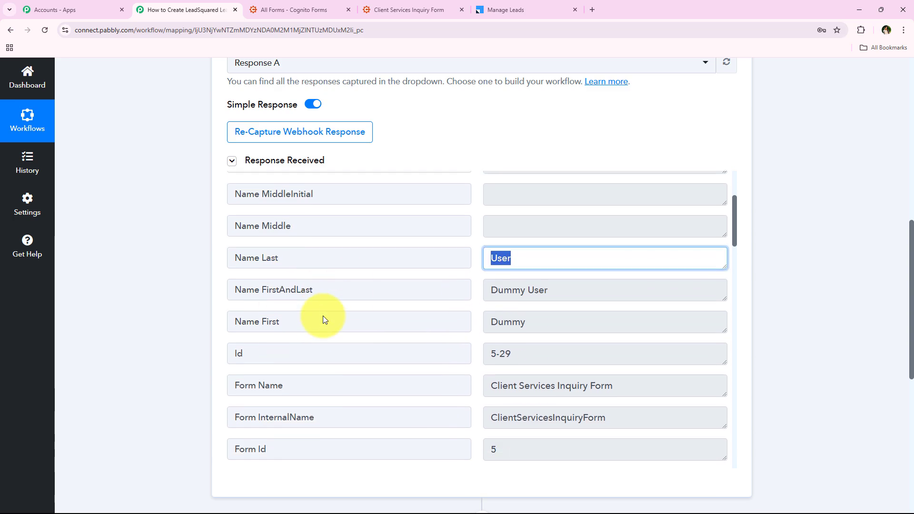
scroll(323, 319, down, 1)
click(153, 362)
Collapse the Cognito Forms trigger step and review the workflow's title for the intended action.
scroll(147, 364, up, 10)
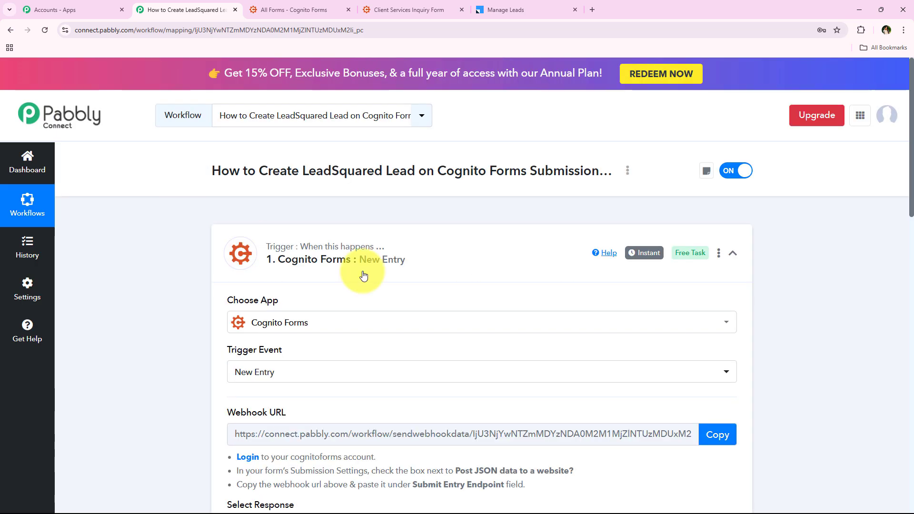
click(241, 249)
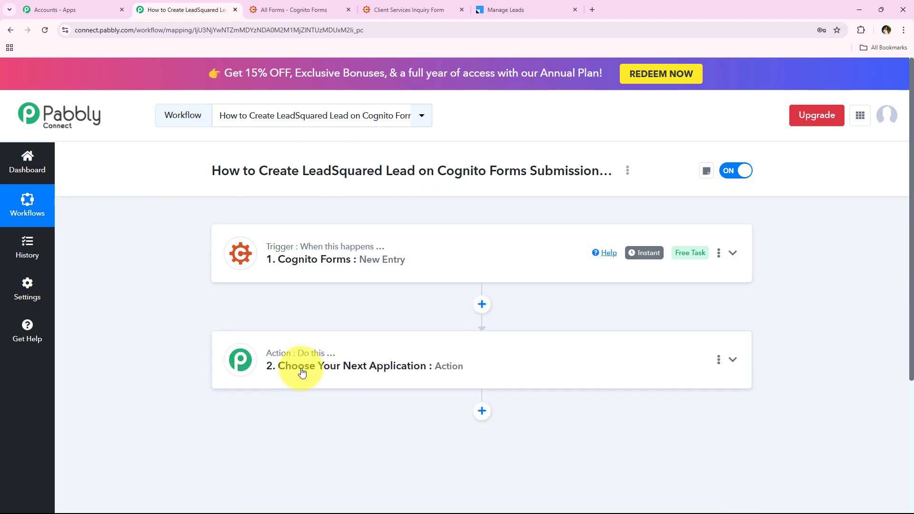
drag(263, 174, 577, 174)
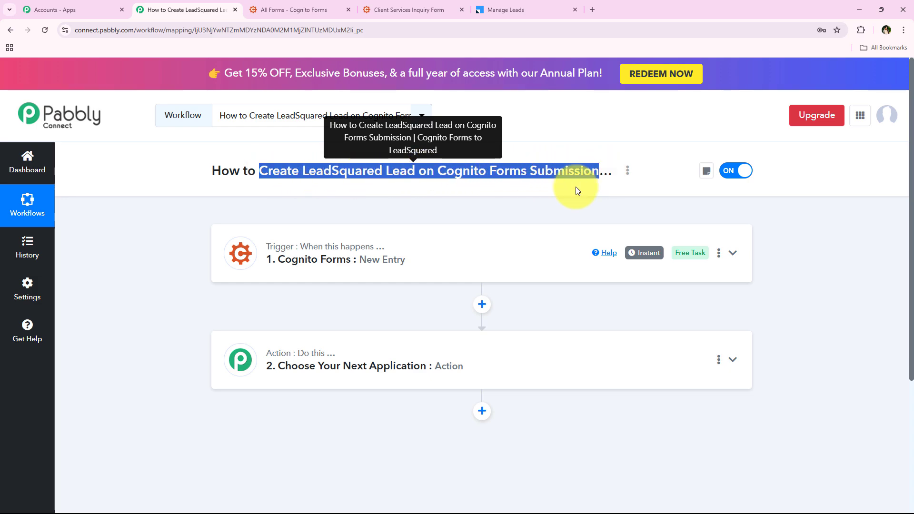
click(158, 332)
Set the action step's app to Leadsquared and its action event to Create or Update Lead.
click(294, 362)
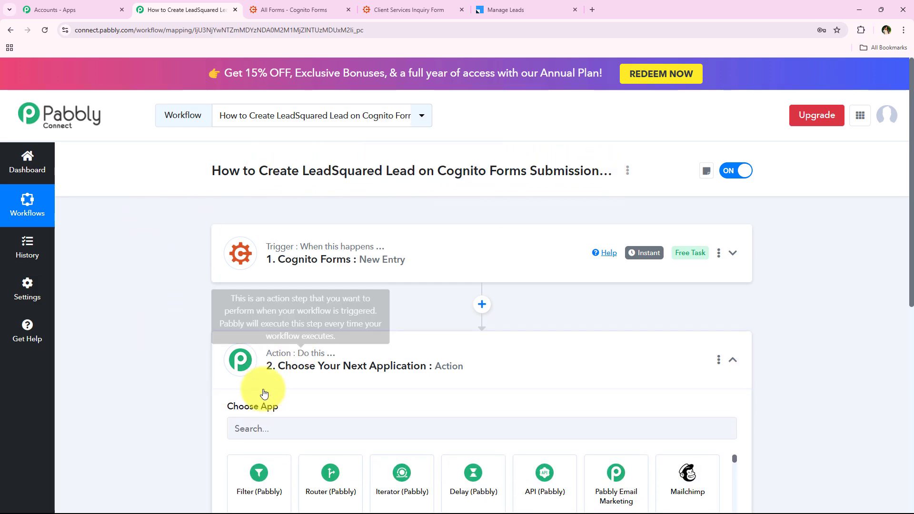
click(273, 271)
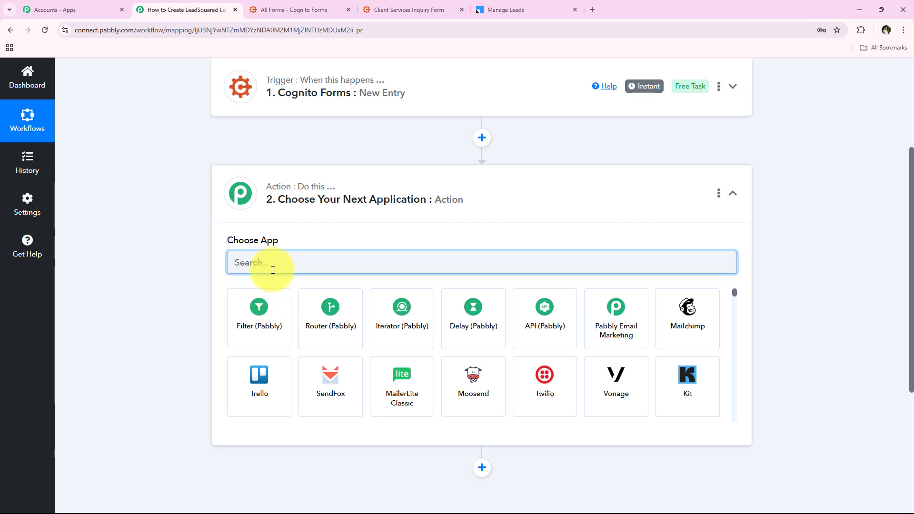
text(Lea)
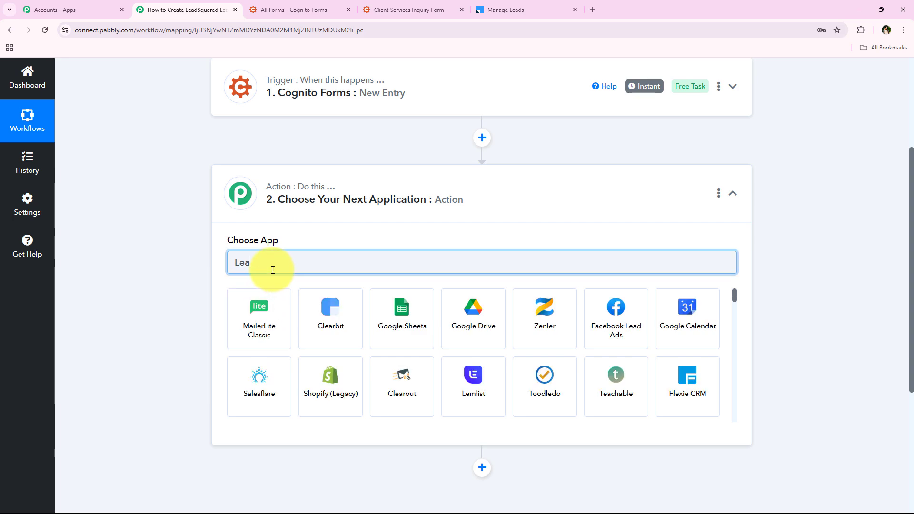
text(d)
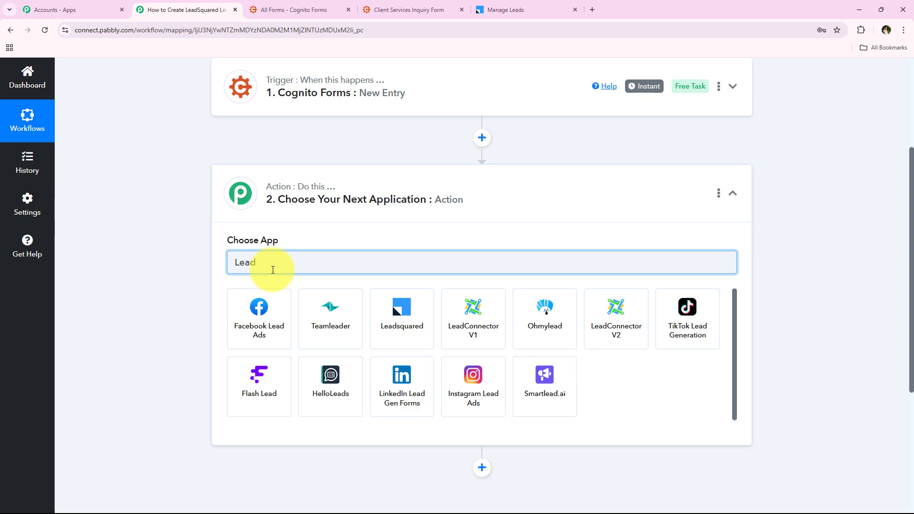
text(s)
click(286, 337)
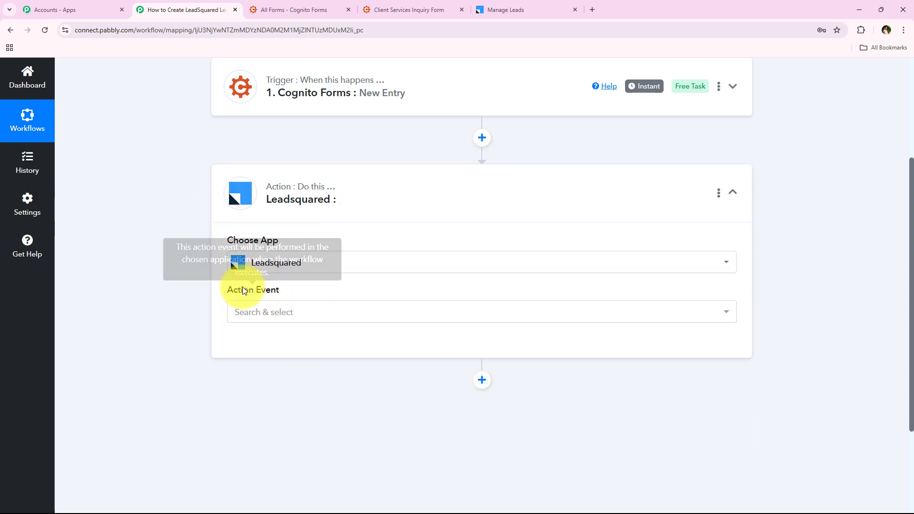
click(262, 310)
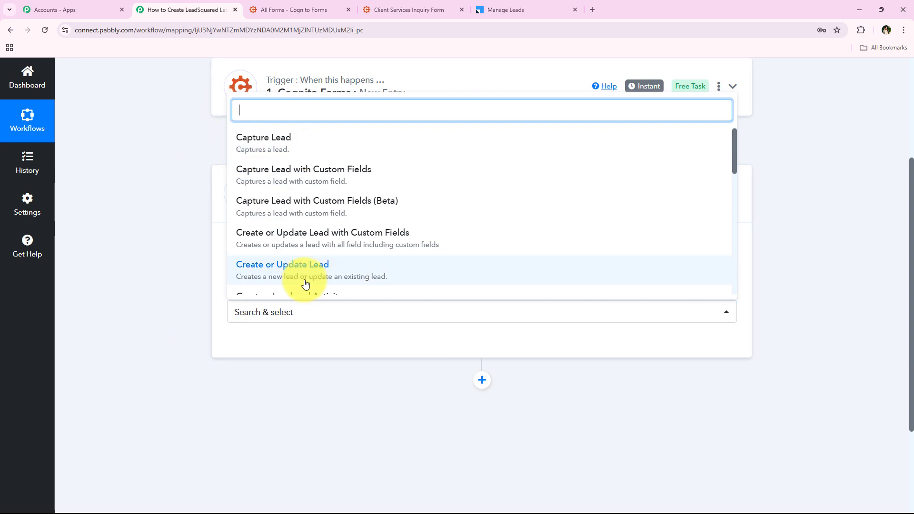
click(333, 281)
Open the Leadsquared account connection for the action and choose to add a new connection.
click(270, 347)
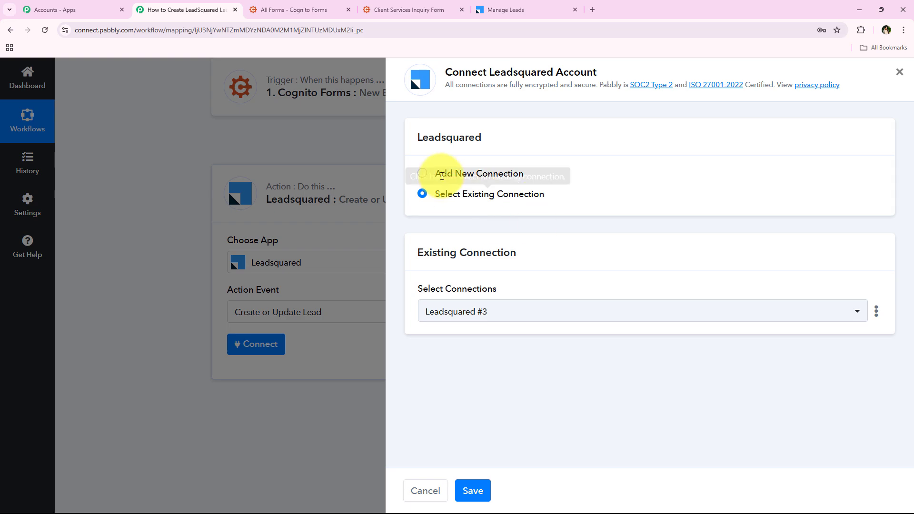
click(442, 175)
click(435, 193)
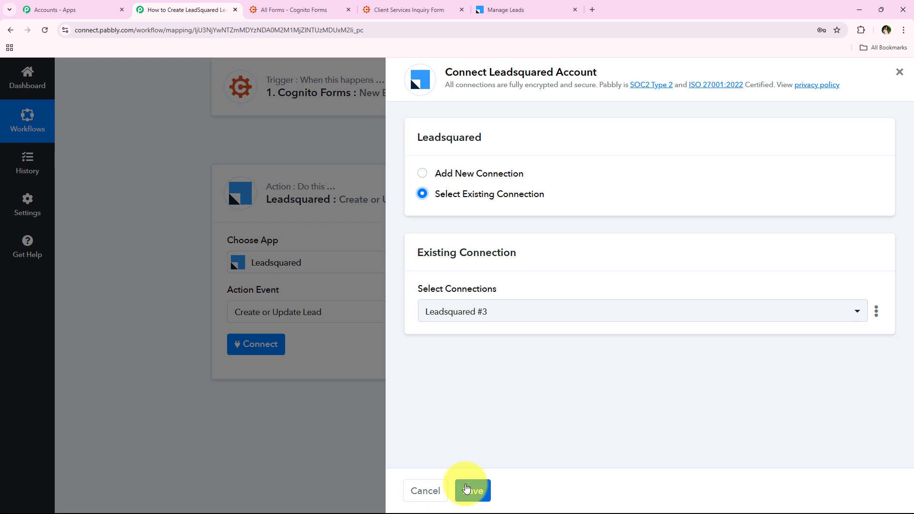
click(471, 174)
Read which credentials the new Leadsquared connection requires and the instructions on where to find them.
scroll(452, 332, down, 2)
scroll(440, 305, up, 1)
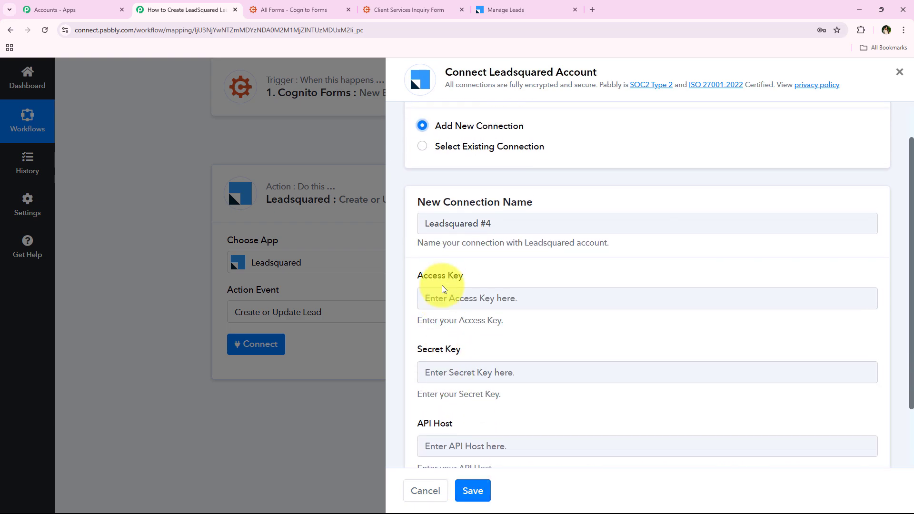
scroll(441, 286, down, 2)
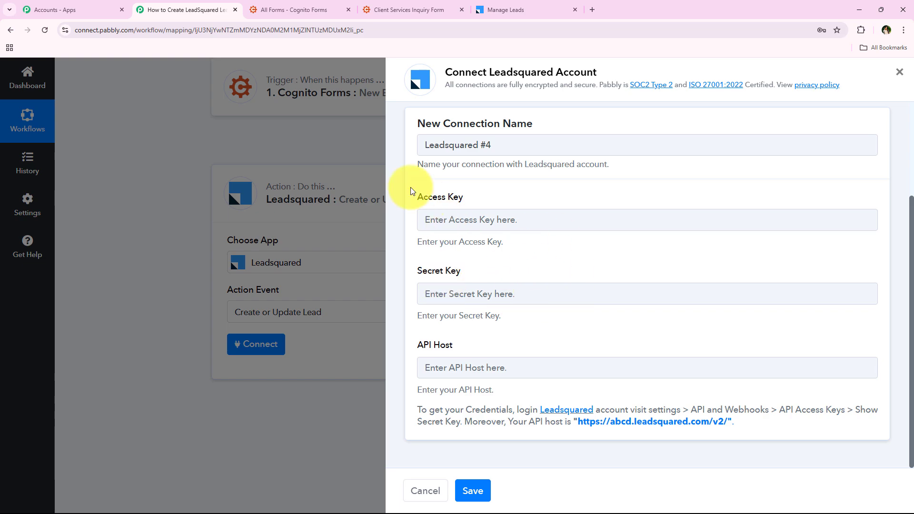
drag(418, 191, 535, 200)
drag(460, 278, 417, 273)
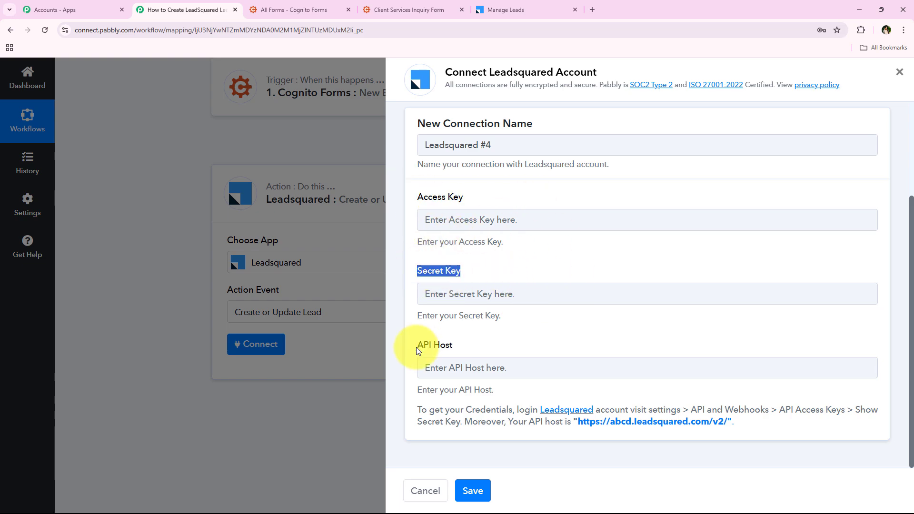
drag(419, 343, 455, 347)
click(438, 351)
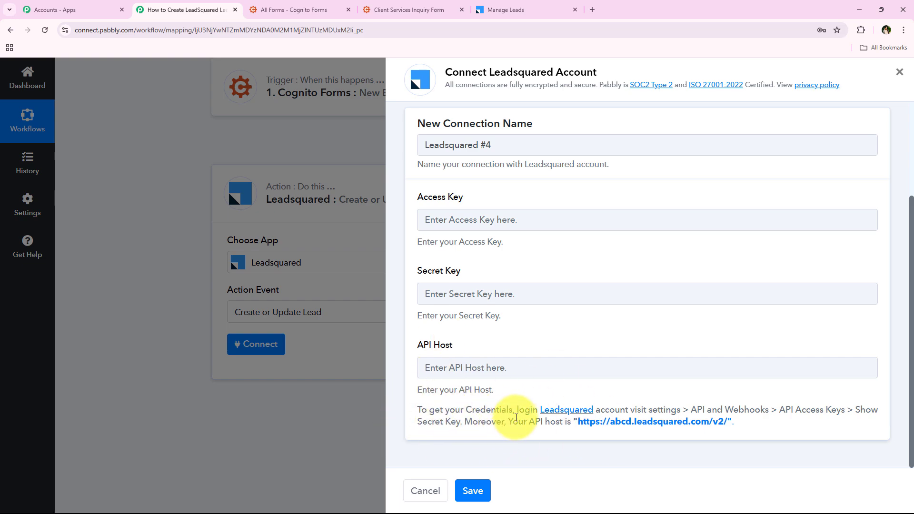
drag(517, 413, 890, 434)
click(890, 433)
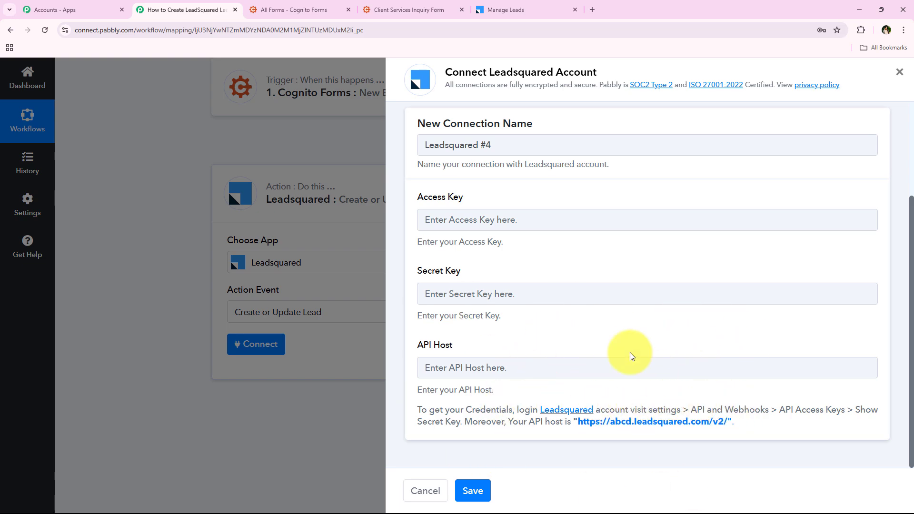
Switch to LeadSquared and open the API Access Keys page in the API and Webhooks settings.
click(484, 4)
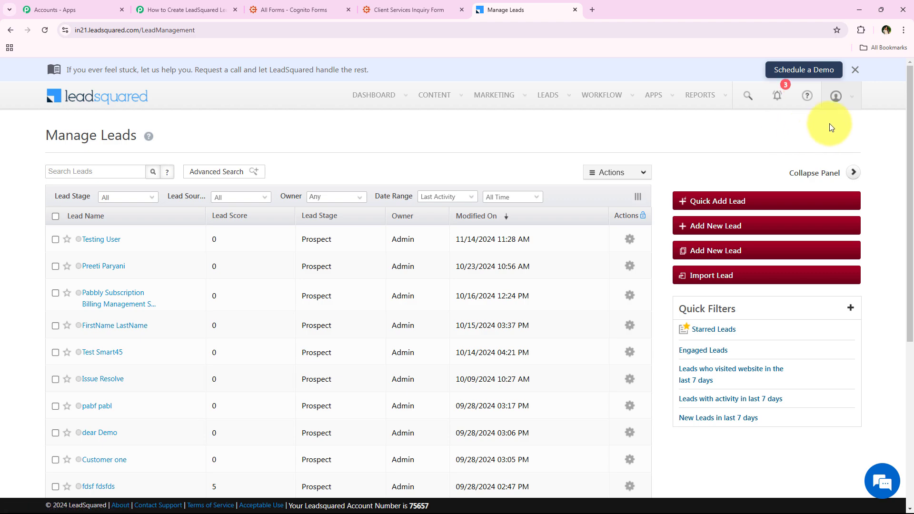
mouse_move(842, 97)
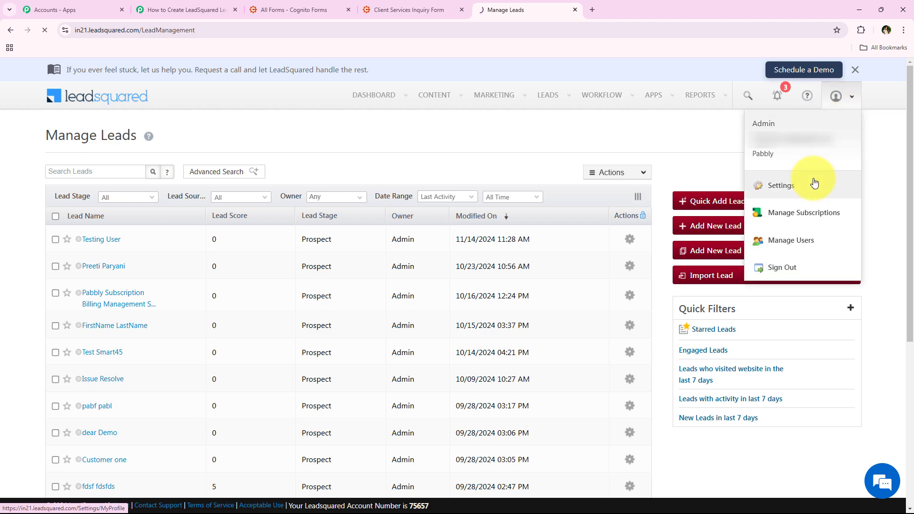
click(825, 149)
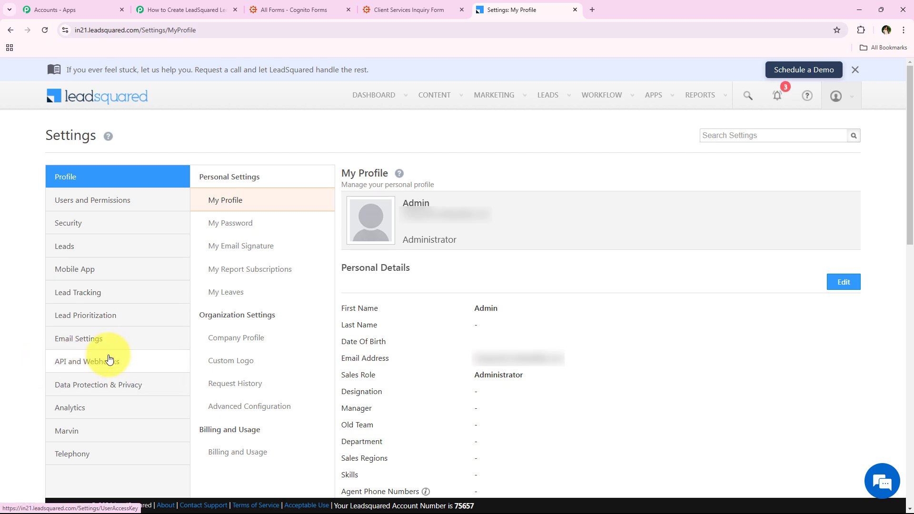
click(109, 359)
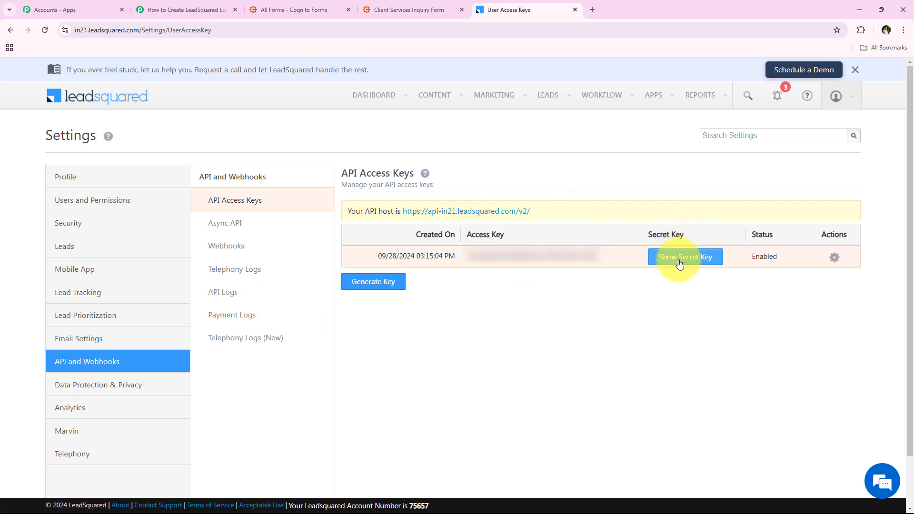
Copy the access key from LeadSquared and paste it into the Access Key field of the new Pabbly connection.
drag(606, 260, 492, 251)
right_click(497, 262)
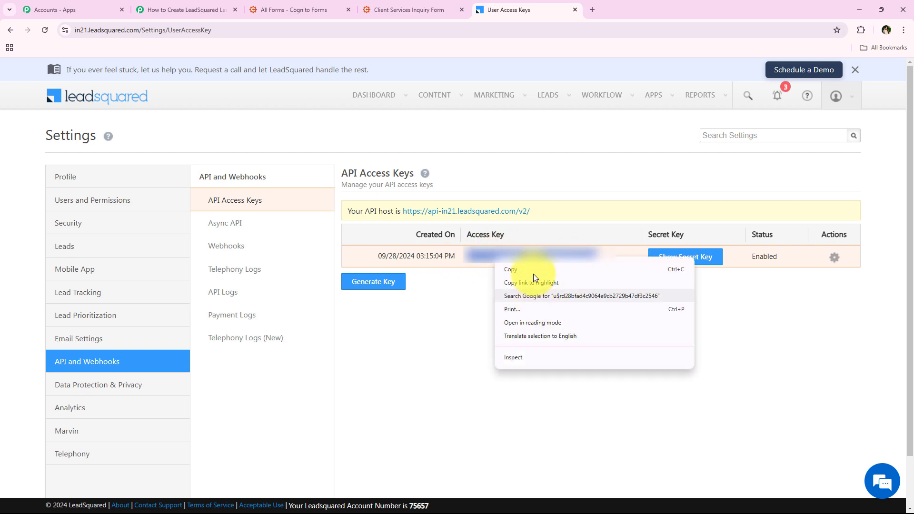
click(512, 269)
click(190, 10)
right_click(437, 224)
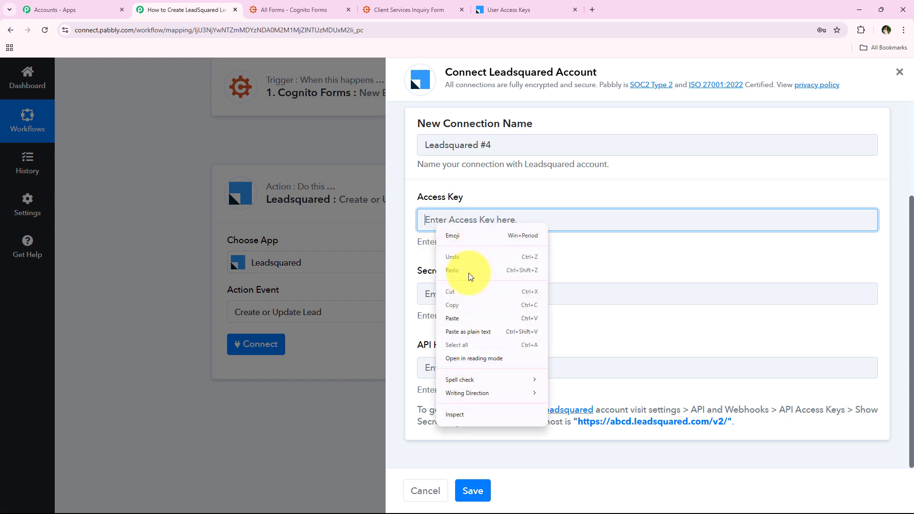
click(468, 319)
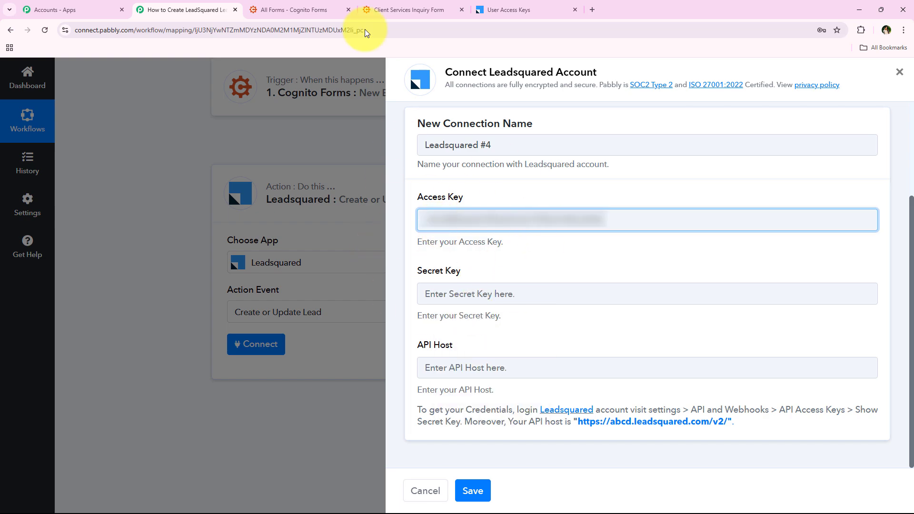
Reveal and copy the LeadSquared secret key, and paste it into the Secret Key field of the new Pabbly connection.
click(506, 6)
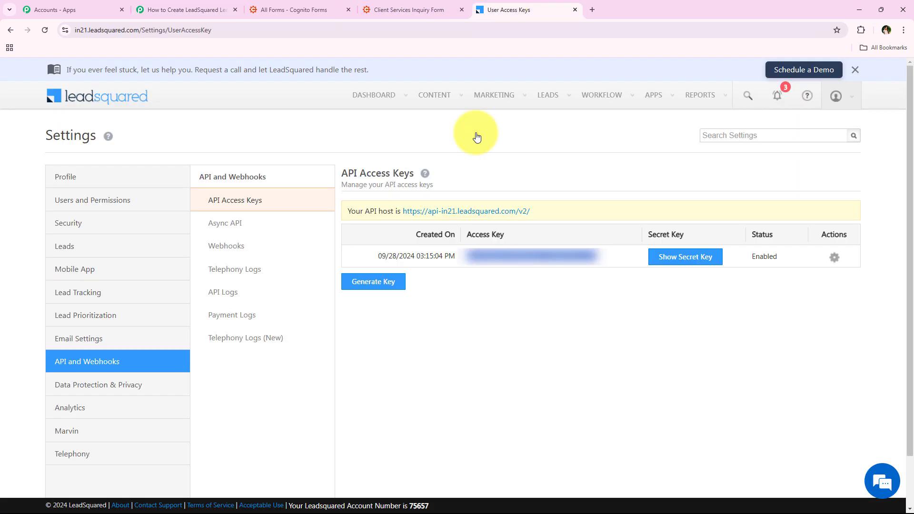
click(690, 264)
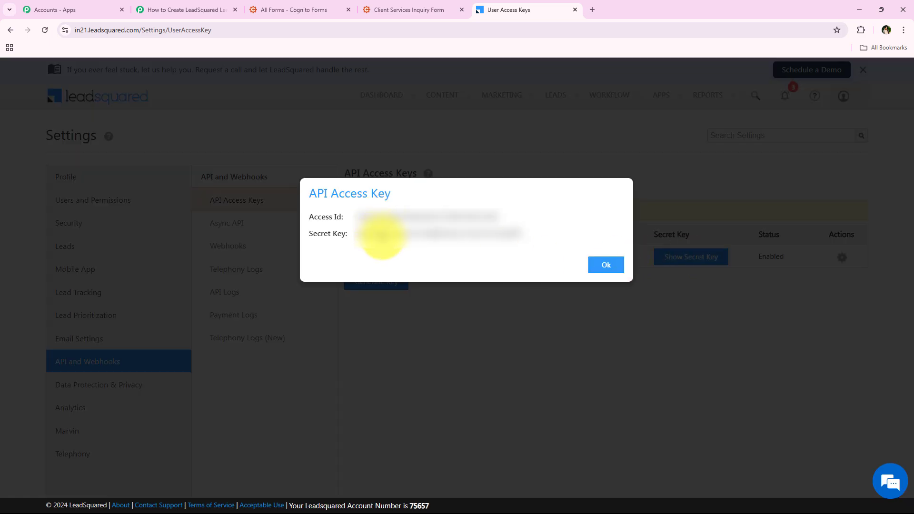
drag(362, 233, 541, 237)
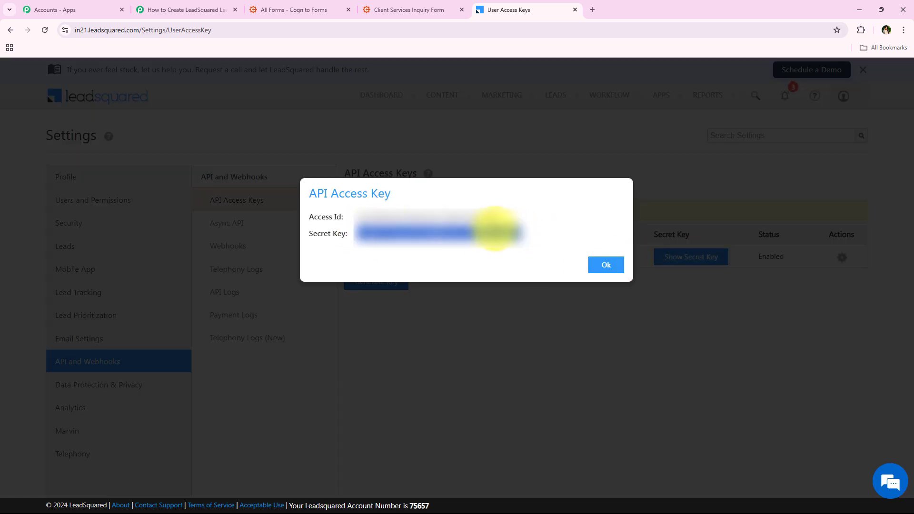
right_click(500, 233)
click(527, 246)
click(603, 263)
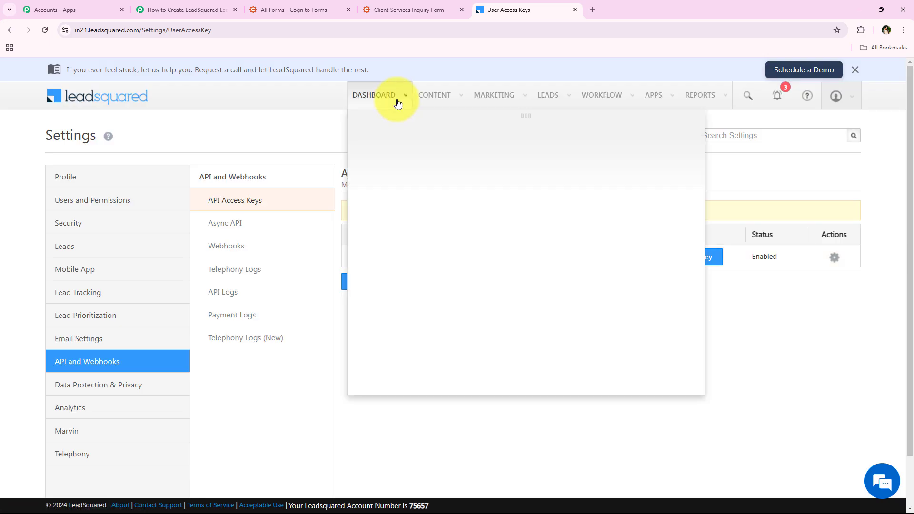
click(227, 8)
click(435, 294)
right_click(435, 294)
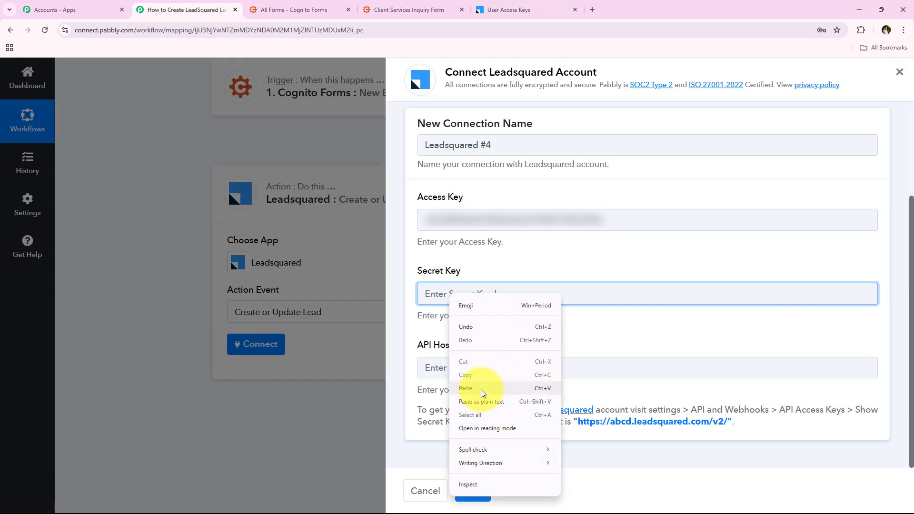
click(479, 338)
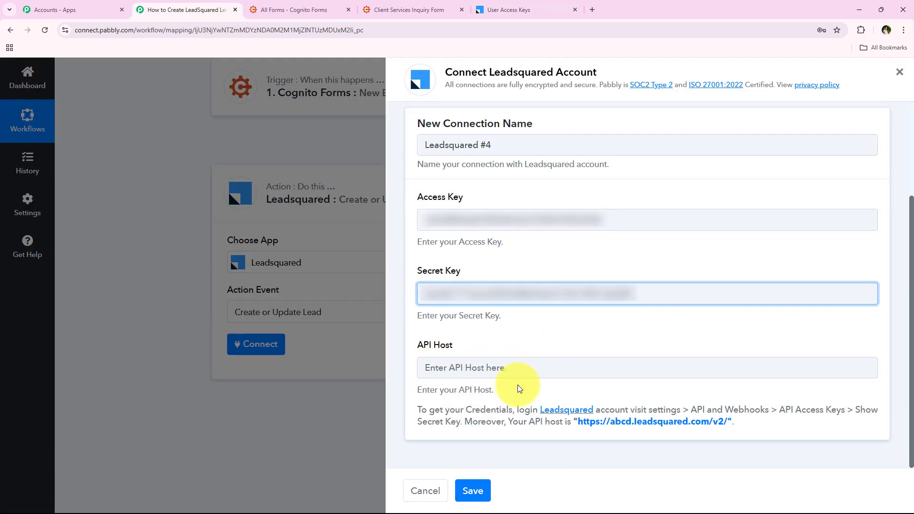
Copy the API host URL from LeadSquared into the API Host field of the Pabbly connection, and save the connection.
click(509, 9)
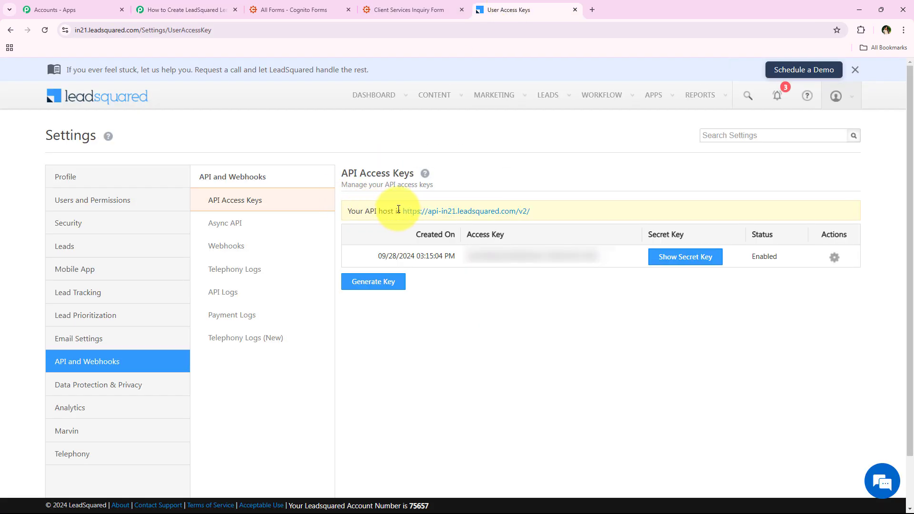
drag(404, 211, 577, 230)
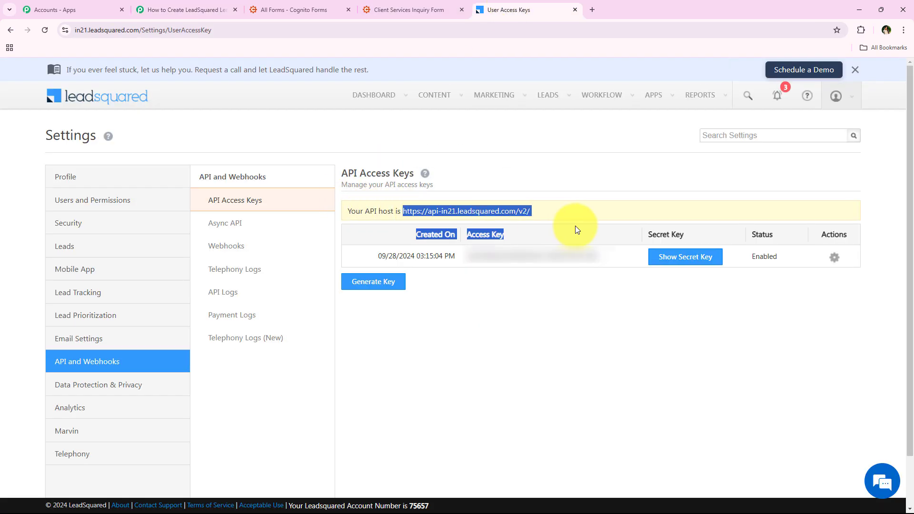
right_click(471, 212)
click(504, 222)
click(178, 9)
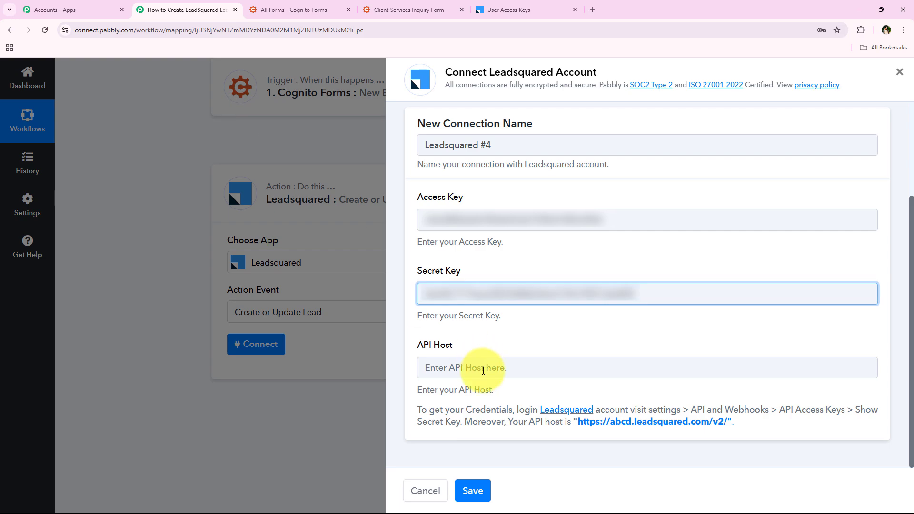
right_click(473, 366)
click(516, 258)
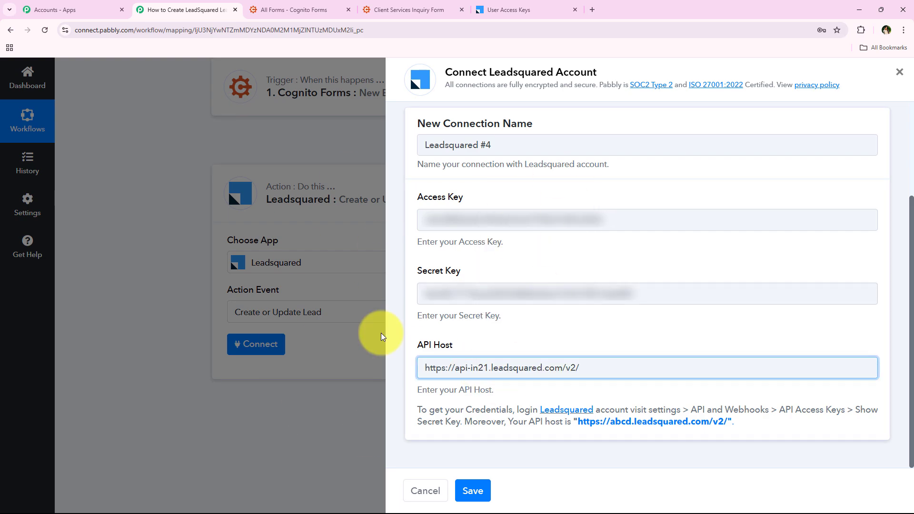
click(457, 485)
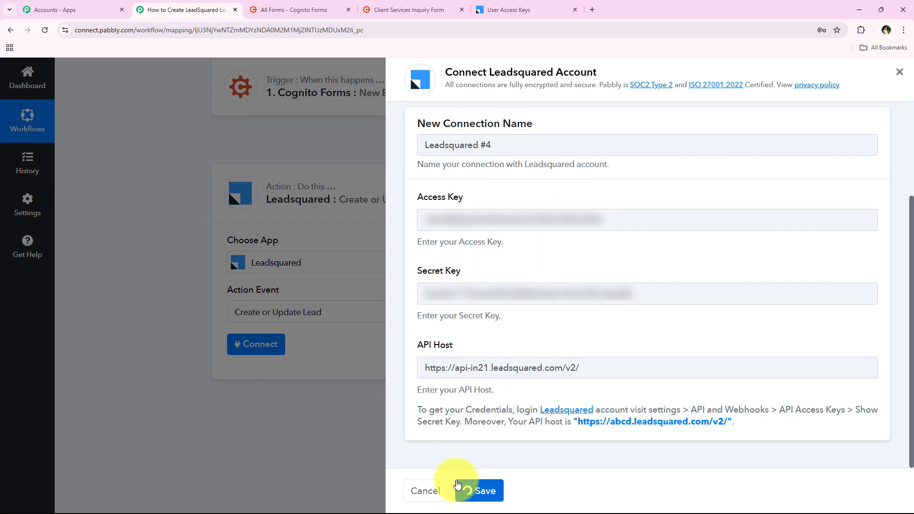
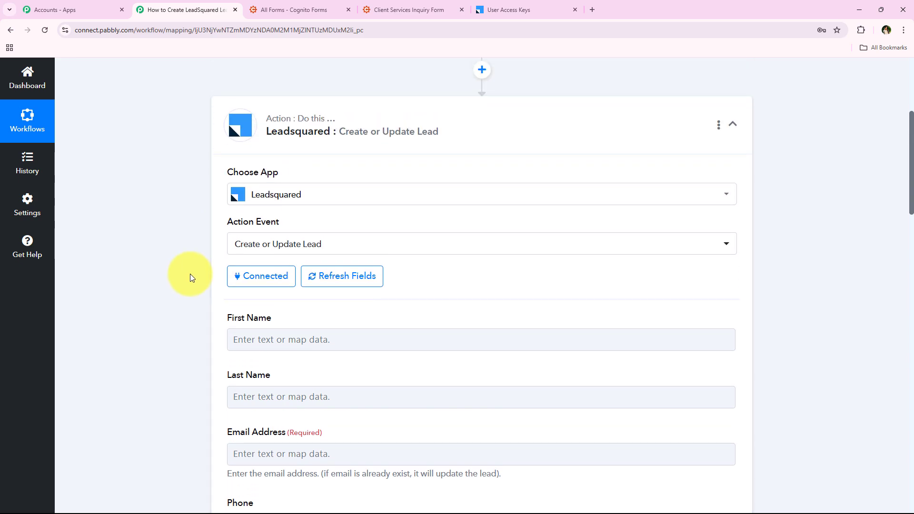
click(245, 339)
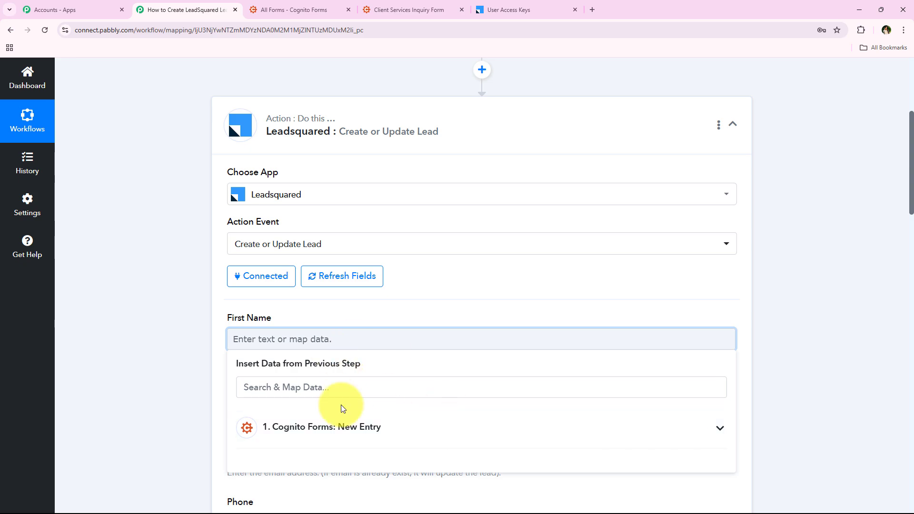
click(219, 377)
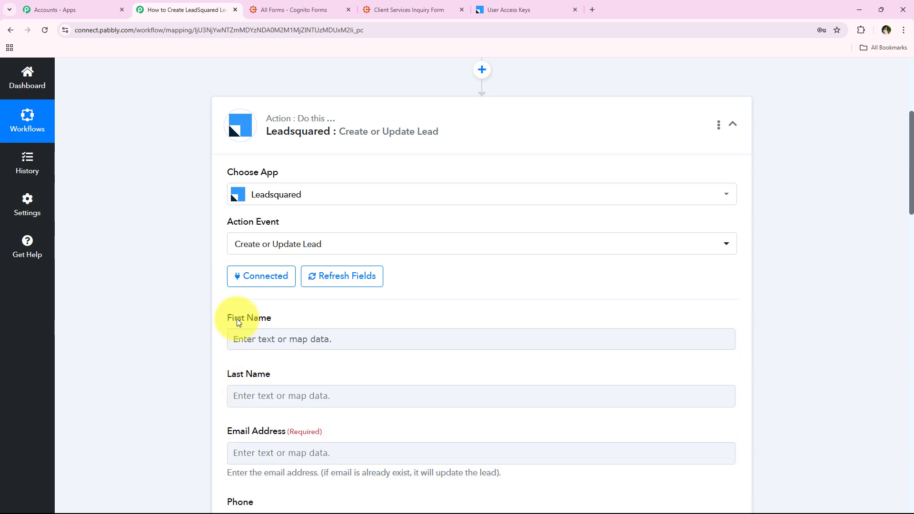
click(221, 335)
click(263, 342)
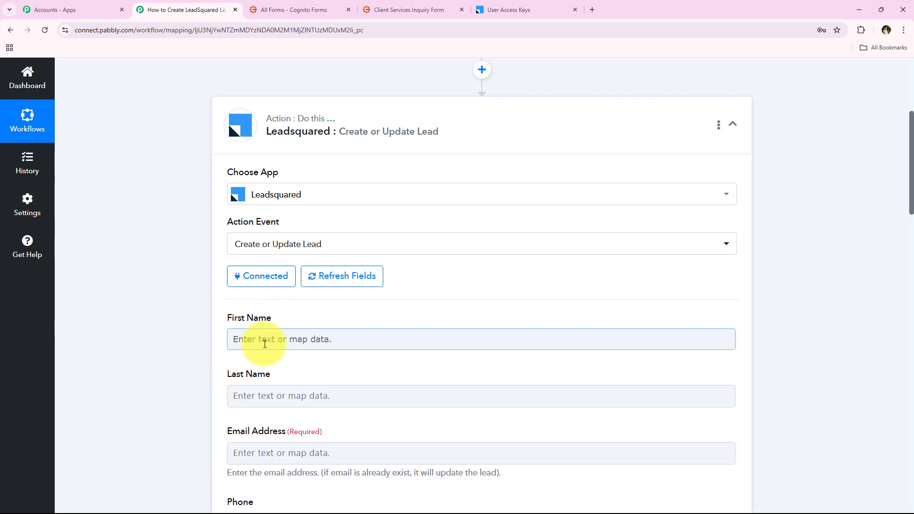
text(D)
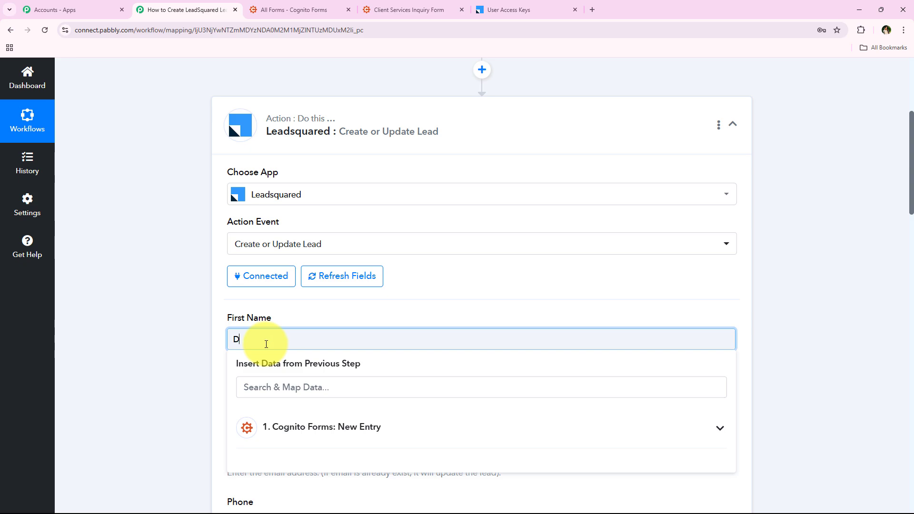
text(eummy)
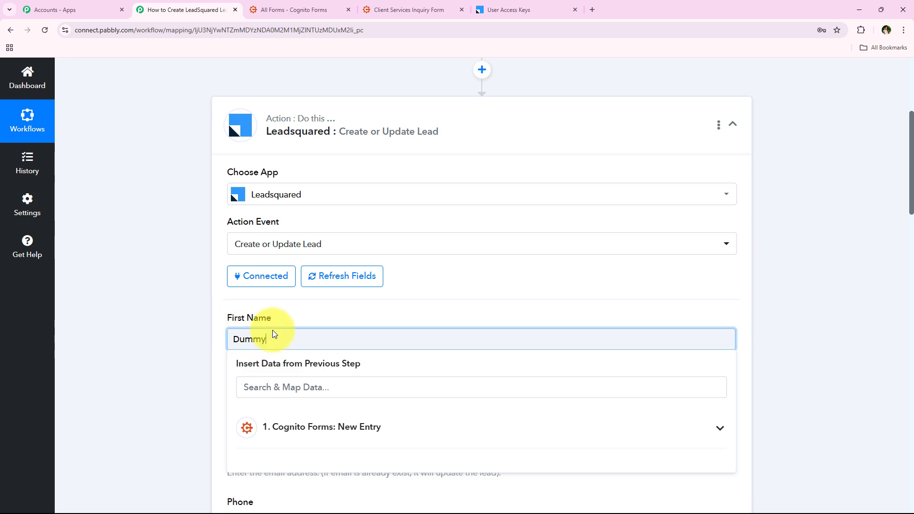
double_click(278, 337)
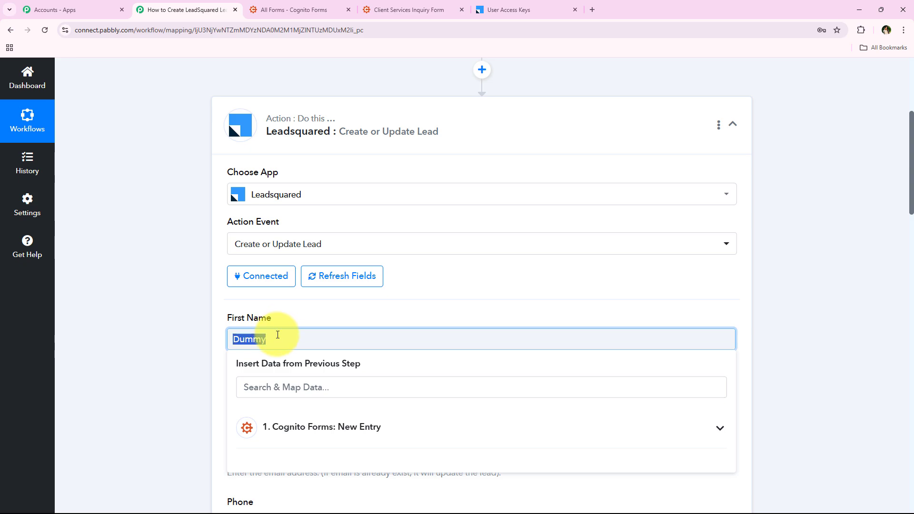
key(Escape)
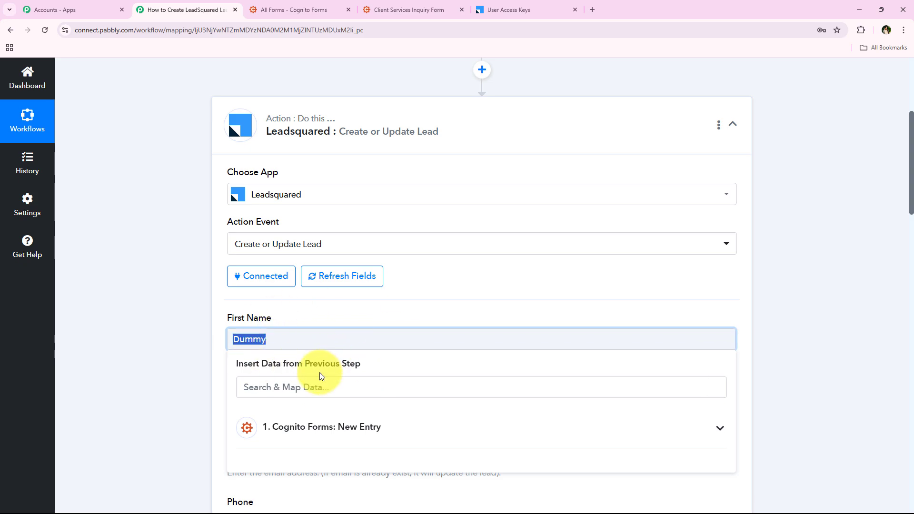
double_click(286, 338)
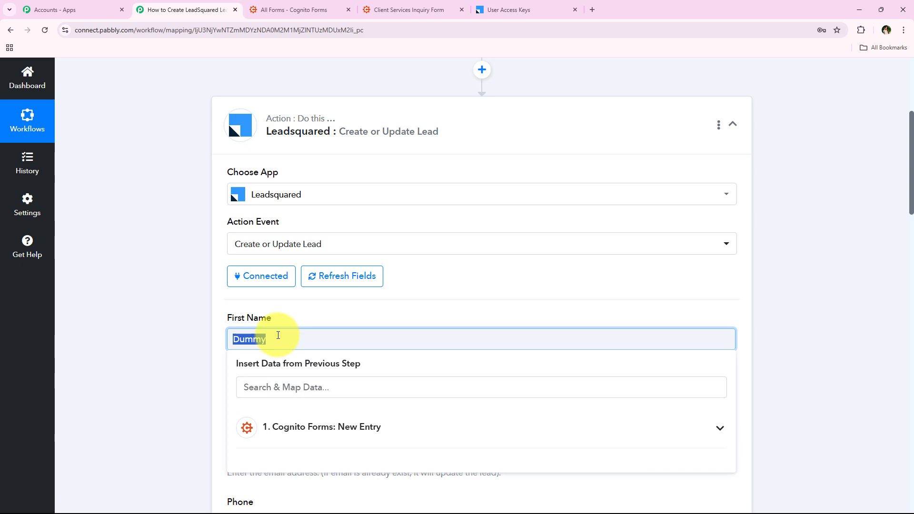
key(BackSpace)
Find the Cognito Forms field Name First by searching for "fi" and map it to the First Name field.
click(286, 387)
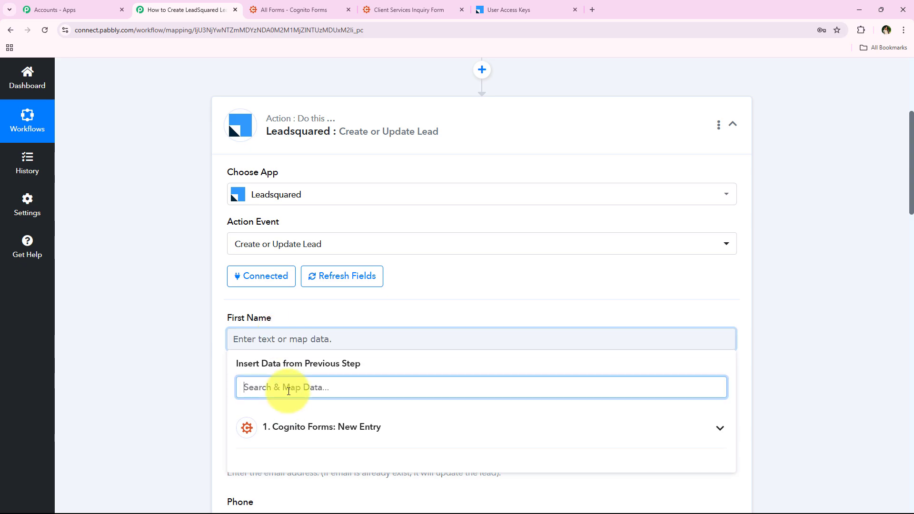
text(fi)
scroll(288, 391, down, 2)
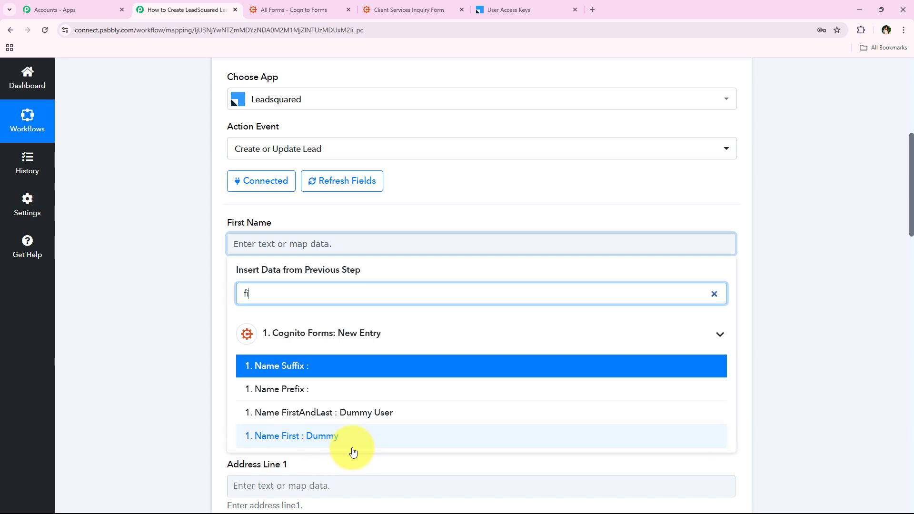
click(353, 446)
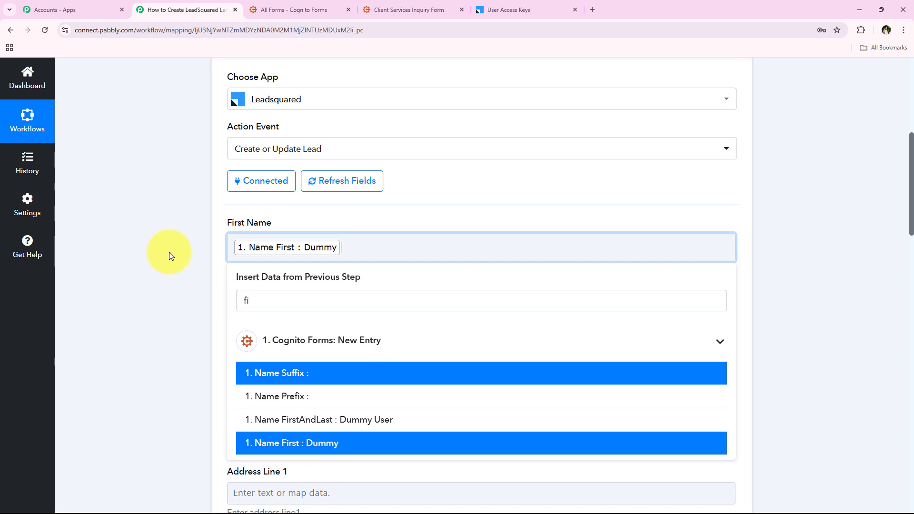
click(170, 253)
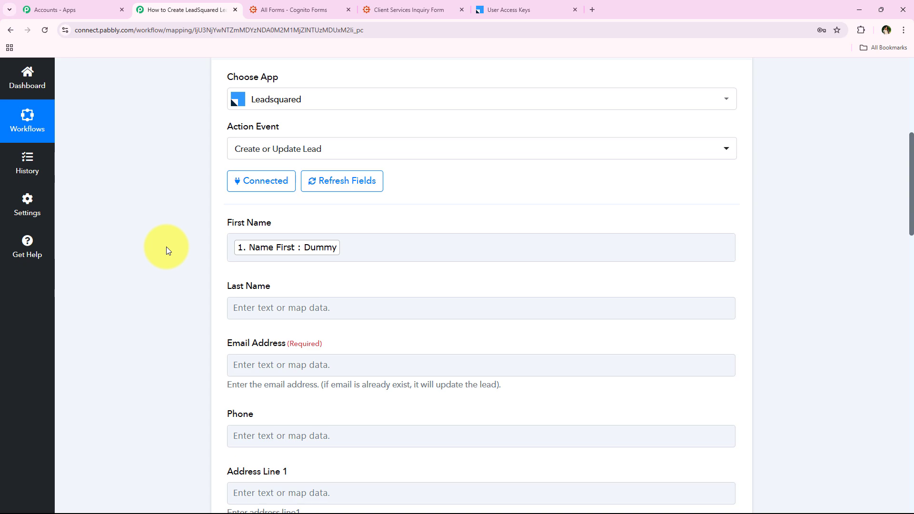
Find the Cognito Forms field Name Last by searching for "last" and map it to the Last Name field.
scroll(208, 328, down, 1)
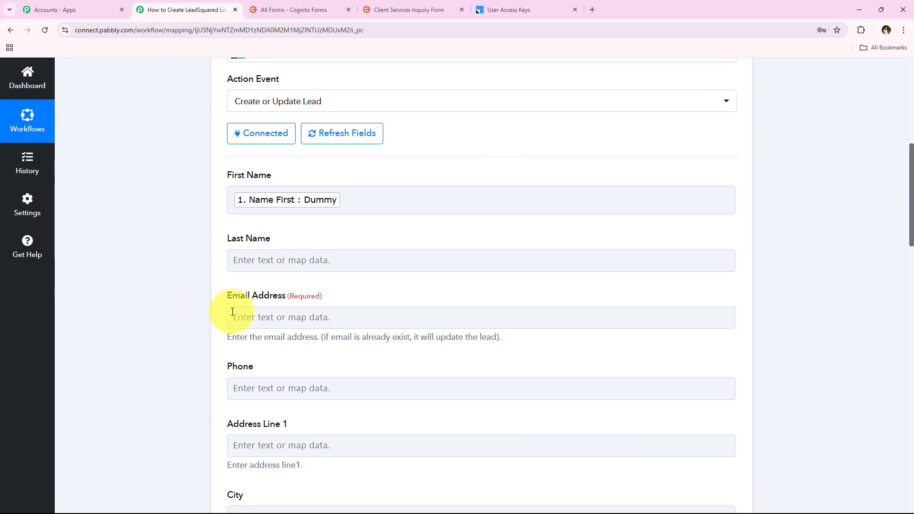
click(263, 261)
click(278, 312)
text(l)
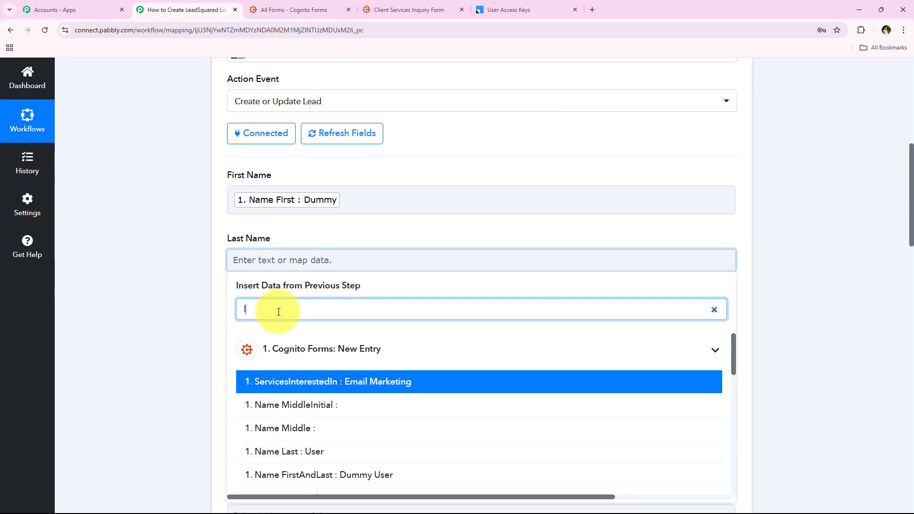
text(ast)
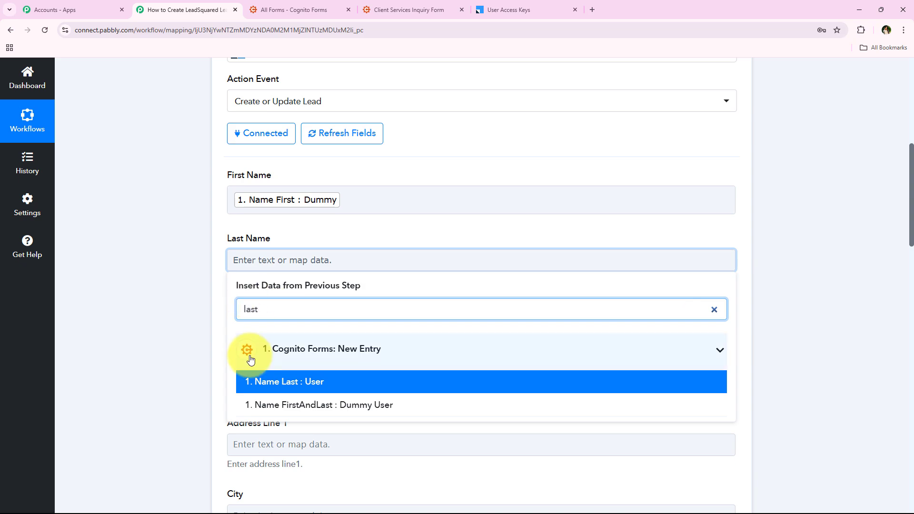
click(269, 383)
Find the entry's Email field by searching for "em" and map it to the required Email Address field.
key(Tab)
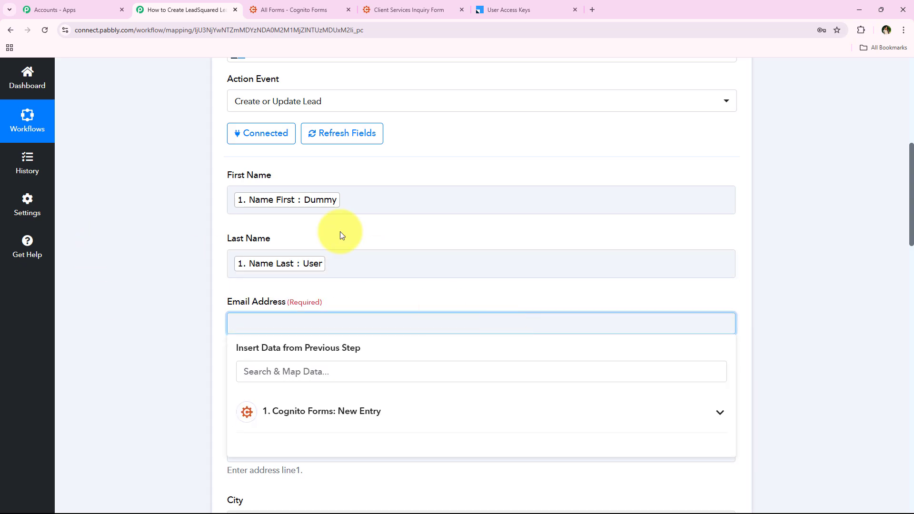
scroll(147, 247, up, 1)
scroll(147, 247, down, 3)
scroll(147, 248, down, 1)
click(285, 232)
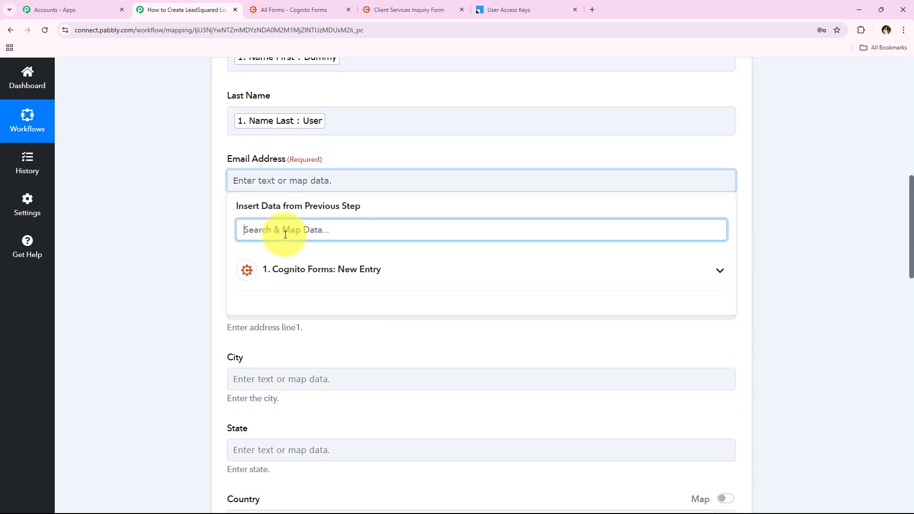
text(em)
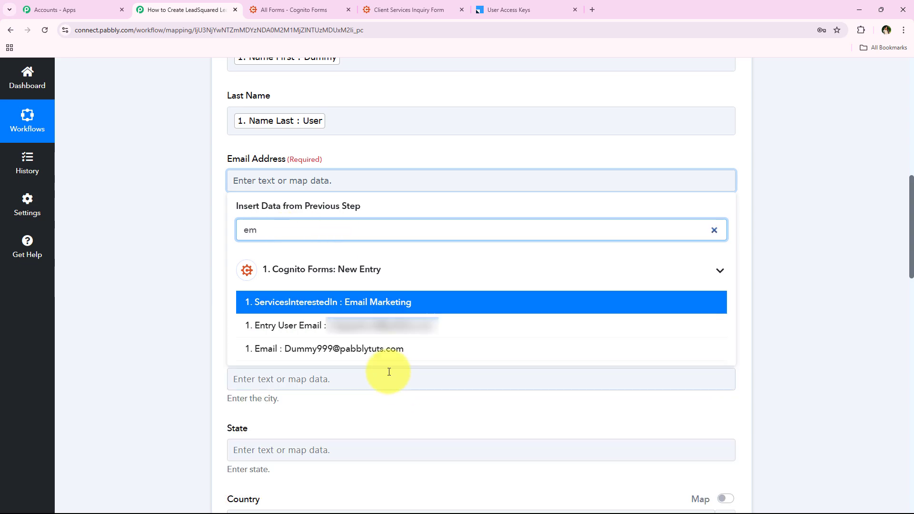
click(369, 352)
click(204, 324)
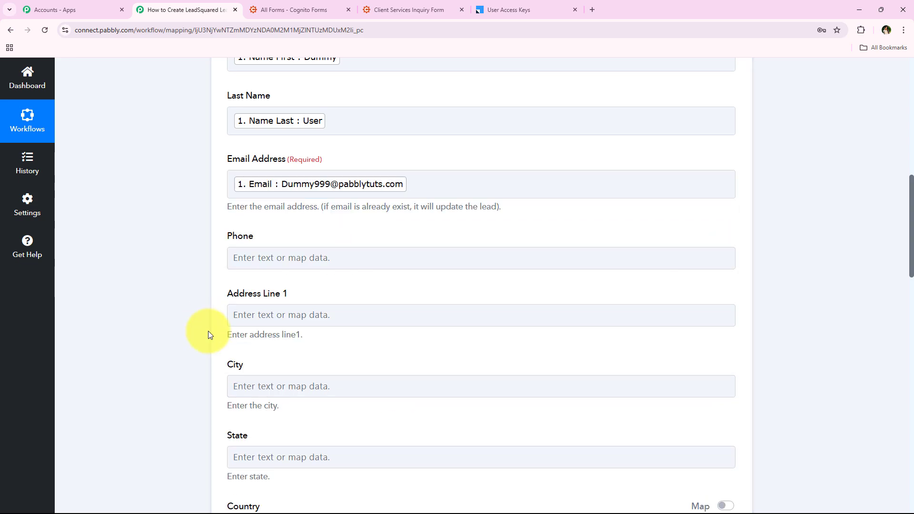
Find the entry's Phone field by searching for "p" and map it to the lead's Phone field.
click(379, 256)
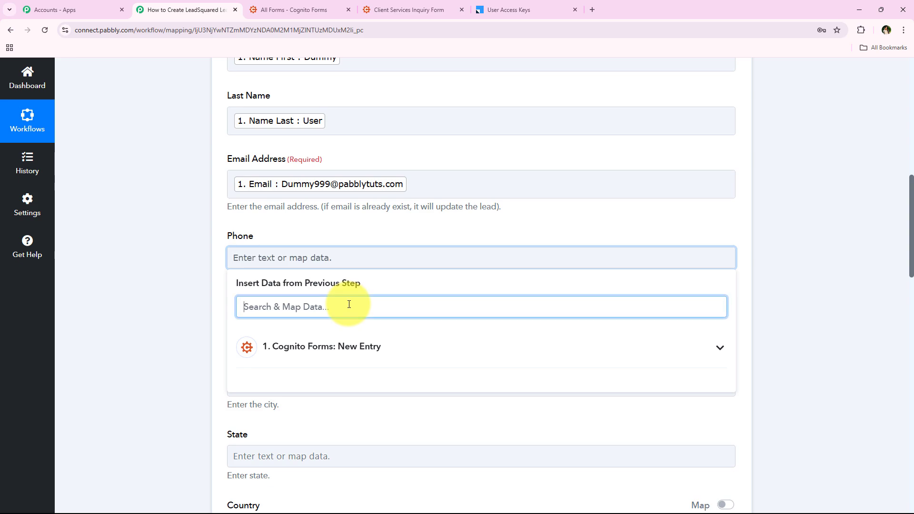
text(p)
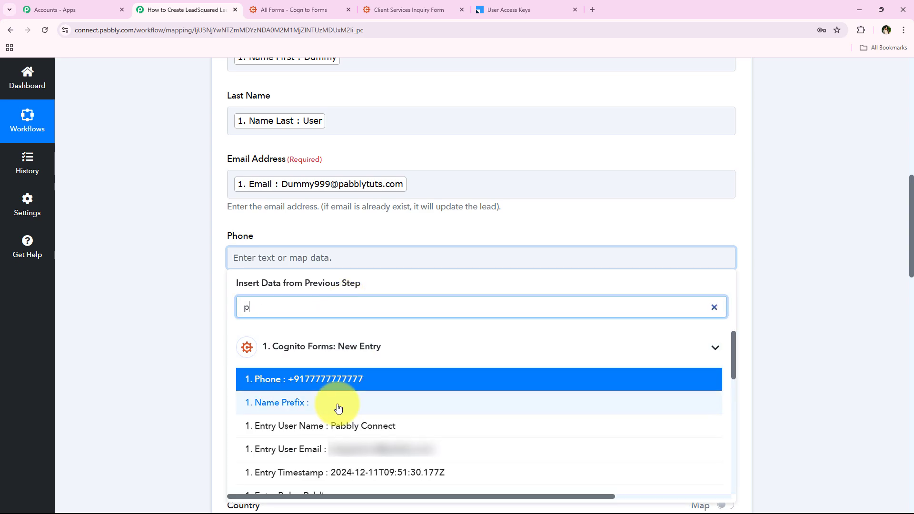
click(360, 379)
click(187, 267)
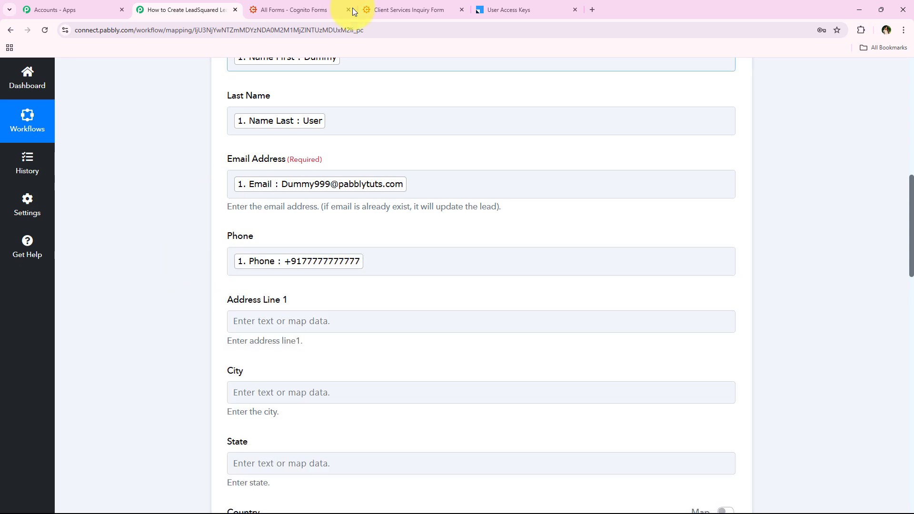
Save the Leadsquared action with a test request, leaving the remaining fields empty, and collapse the action step.
scroll(167, 228, down, 8)
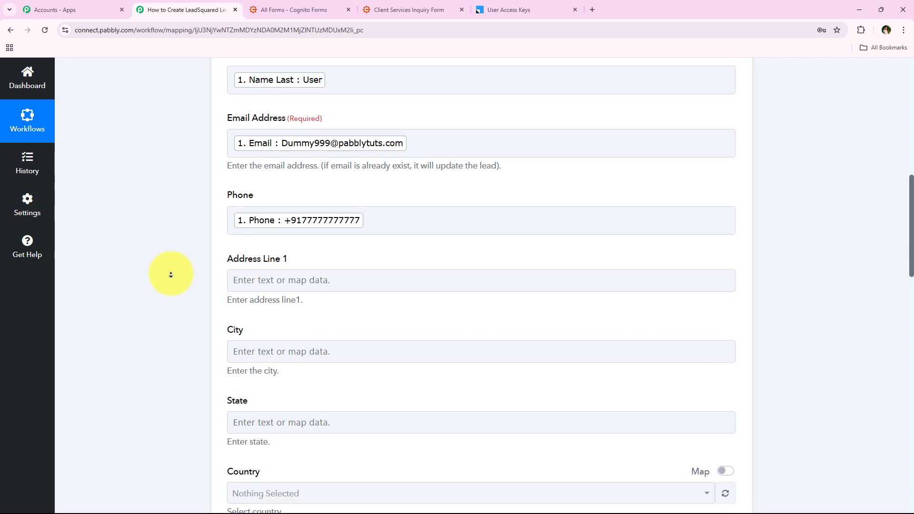
scroll(167, 306, down, 9)
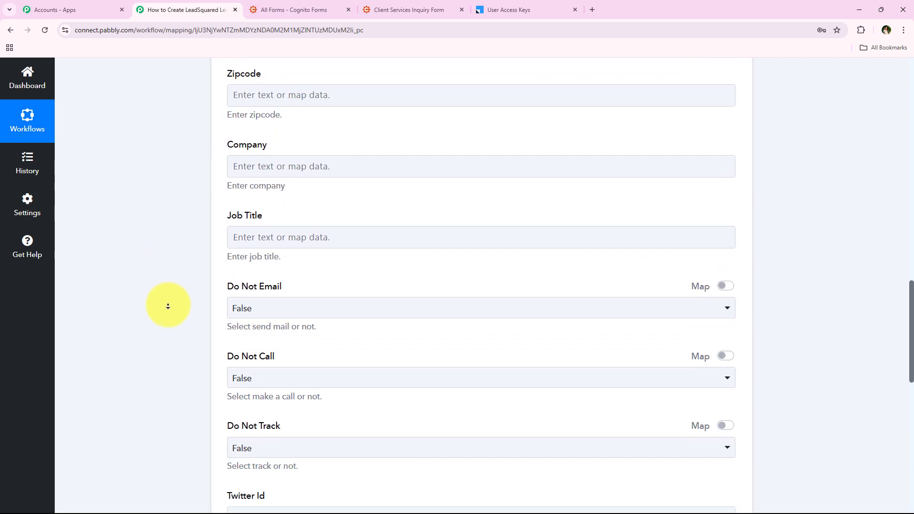
scroll(168, 306, down, 1)
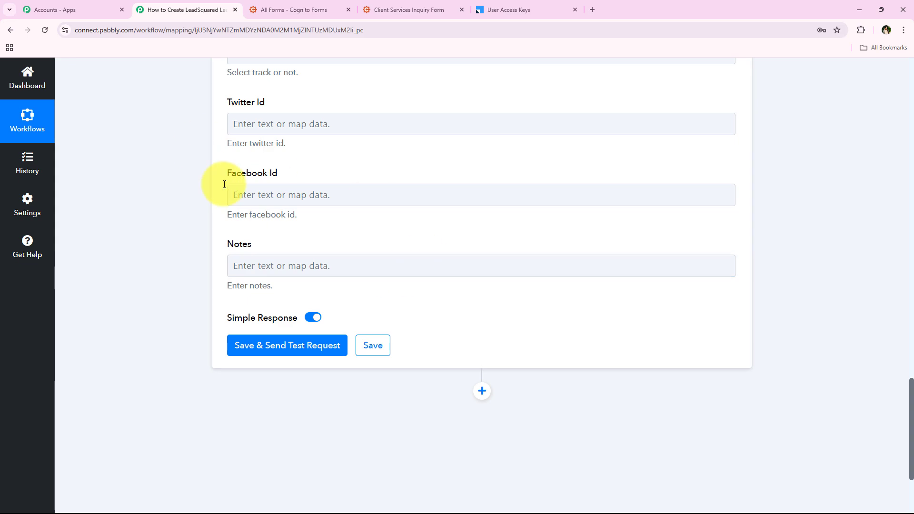
click(241, 346)
scroll(175, 324, down, 1)
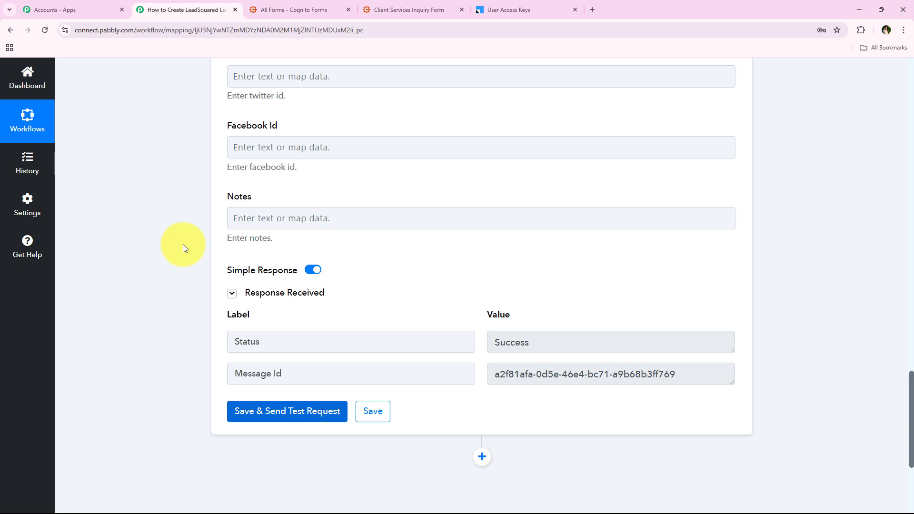
scroll(182, 244, up, 20)
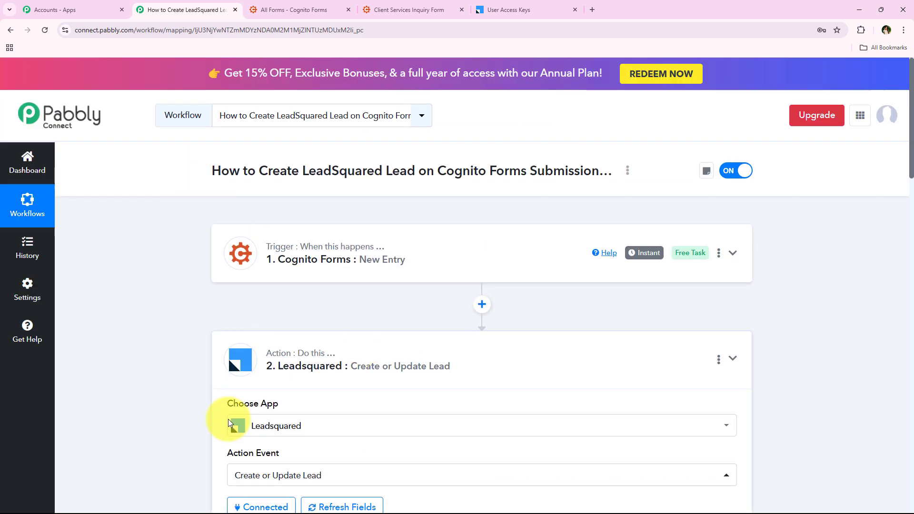
click(245, 374)
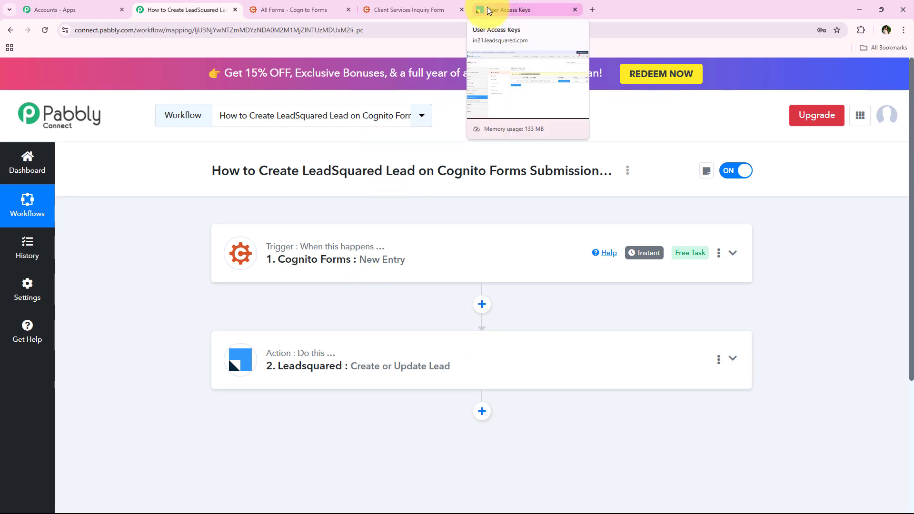
Switch to LeadSquared, view the newly created test lead's details from Smart Views, and return to the Pabbly Connect workflow.
click(509, 6)
mouse_move(551, 86)
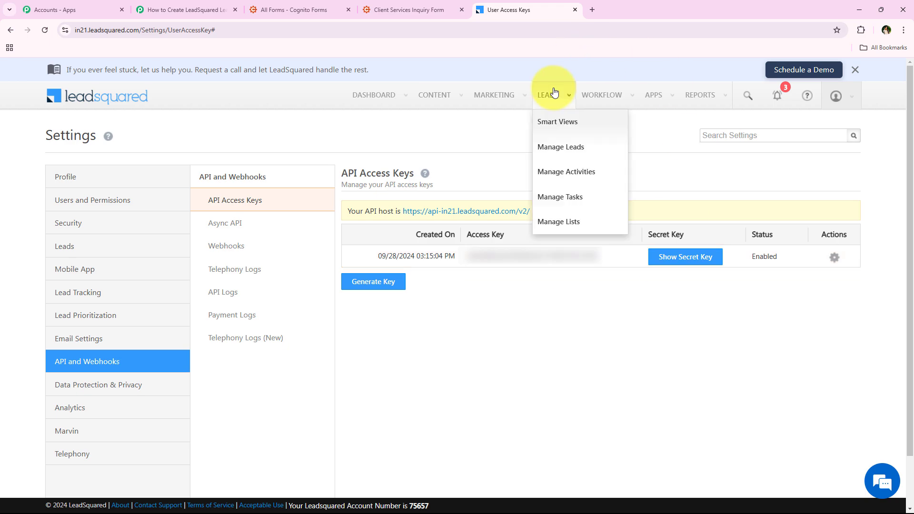
click(554, 129)
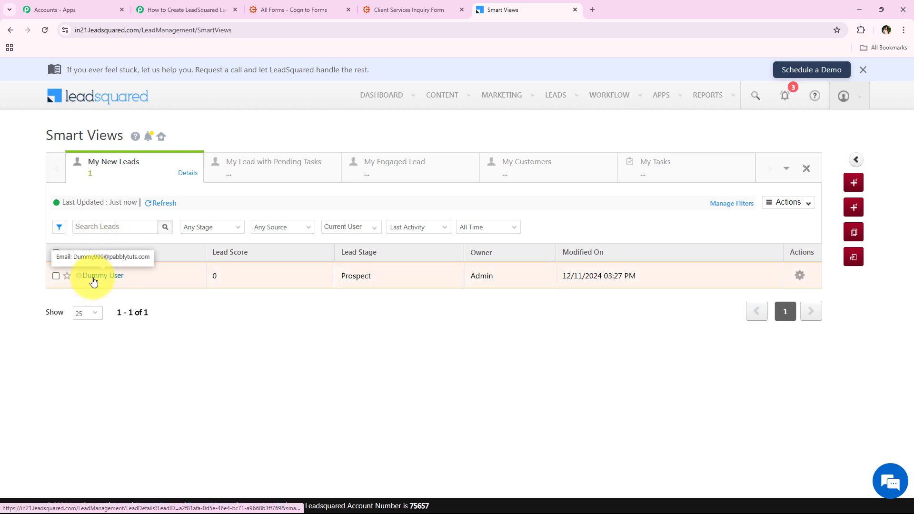
click(94, 282)
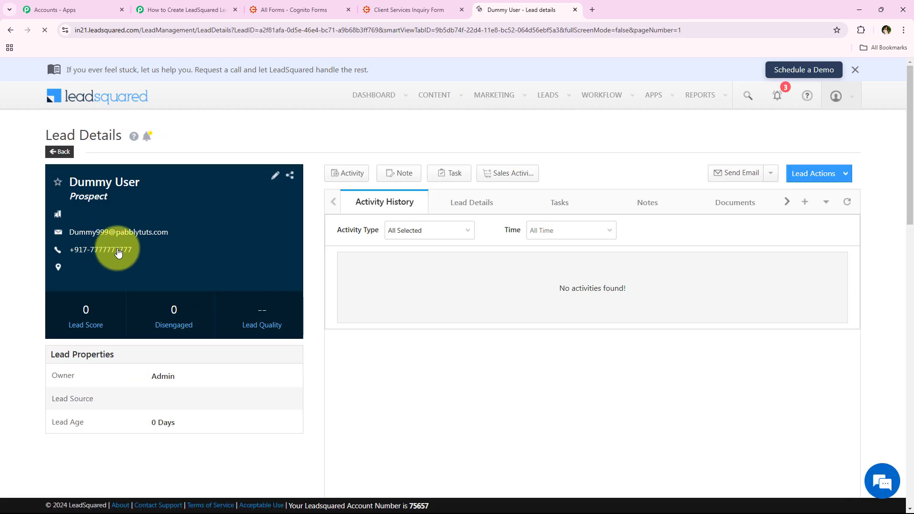
click(181, 9)
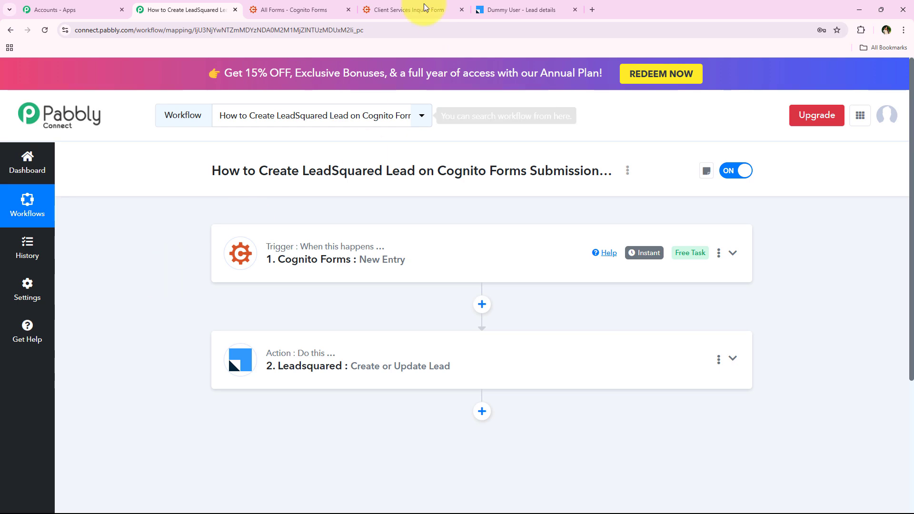
Open a blank Client Services Inquiry Form from its public link in Cognito Forms and close the previous submission's page.
click(376, 6)
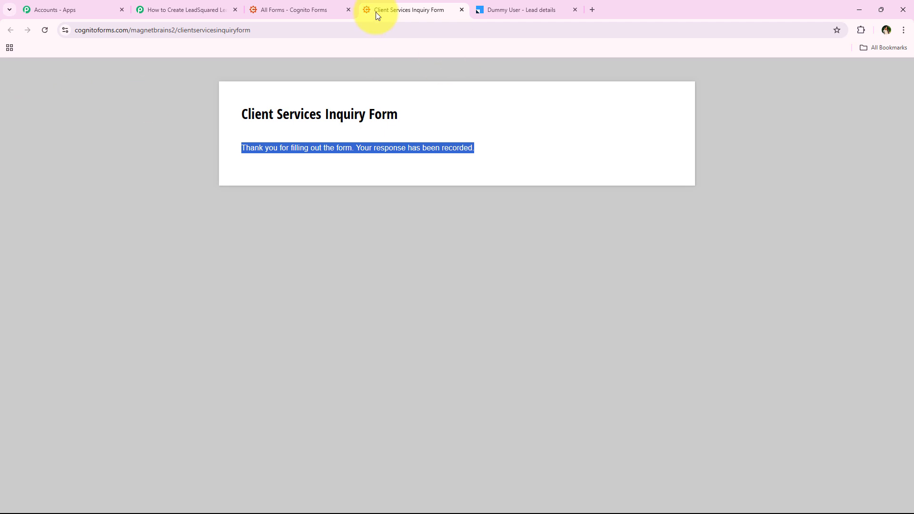
click(341, 10)
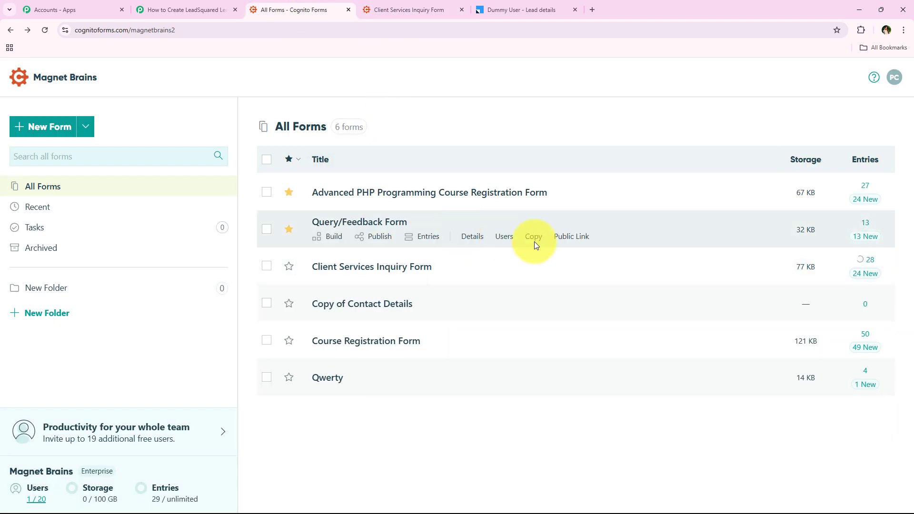
click(557, 239)
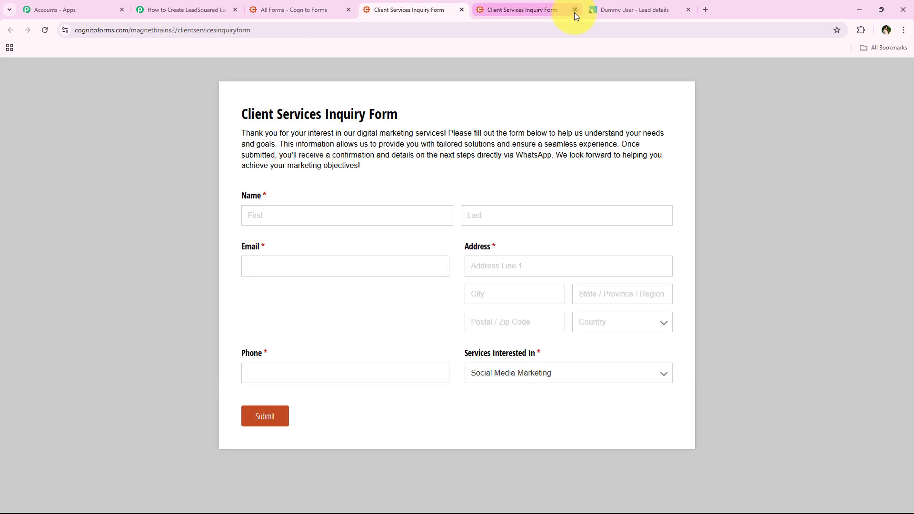
click(576, 10)
Fill the form with the second saved contact suggestion, set Services Interested In to Website Design & Development, and submit it.
click(270, 219)
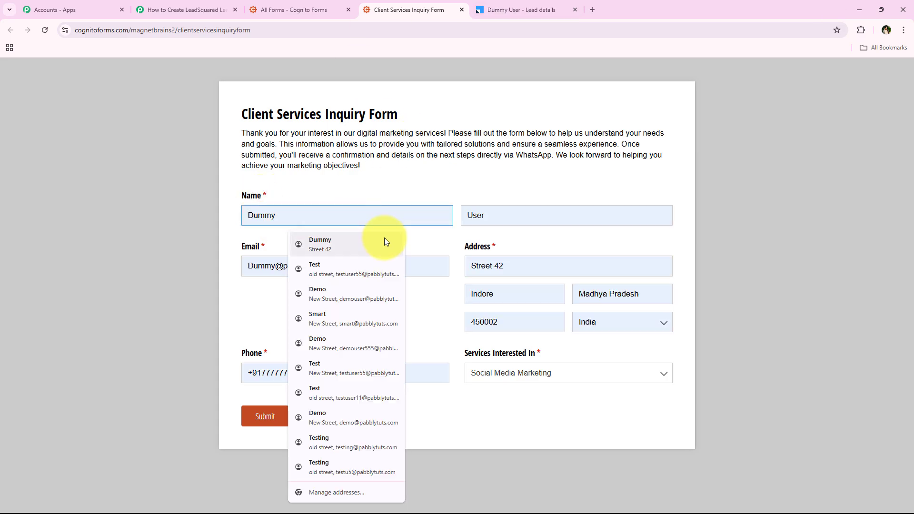
click(355, 264)
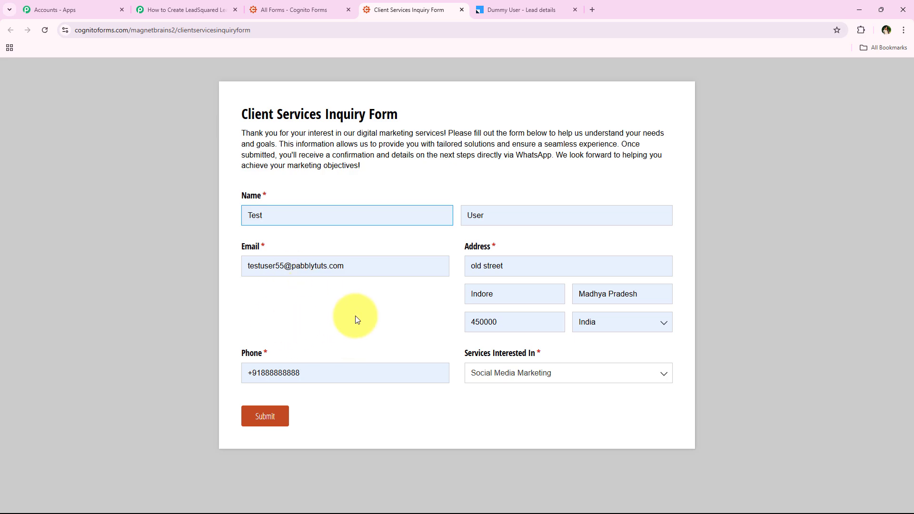
click(498, 374)
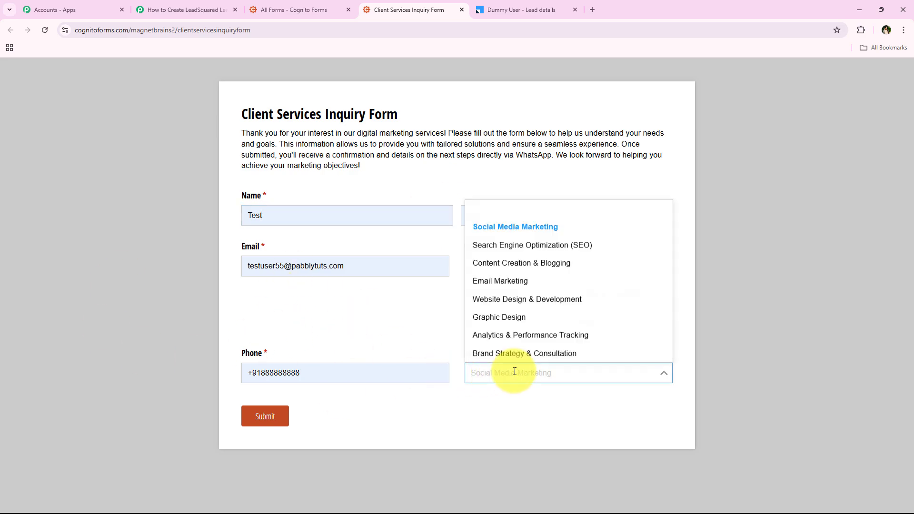
click(520, 300)
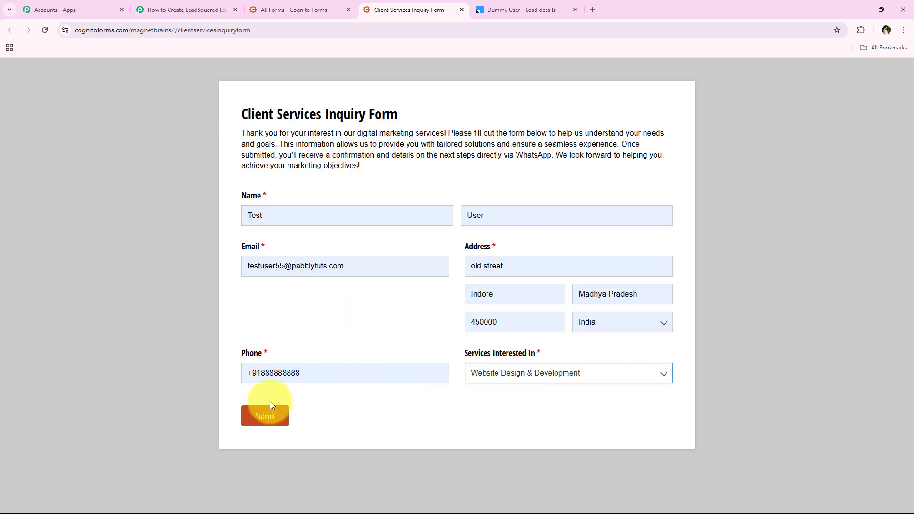
click(262, 418)
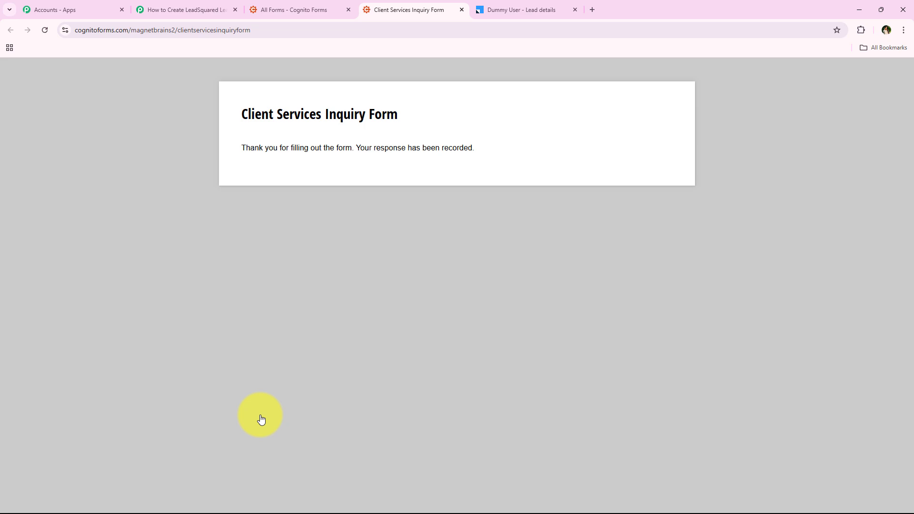
Check the details of the lead from the new submission in LeadSquared's Smart Views and return to the Pabbly Connect workflow.
click(499, 7)
click(62, 152)
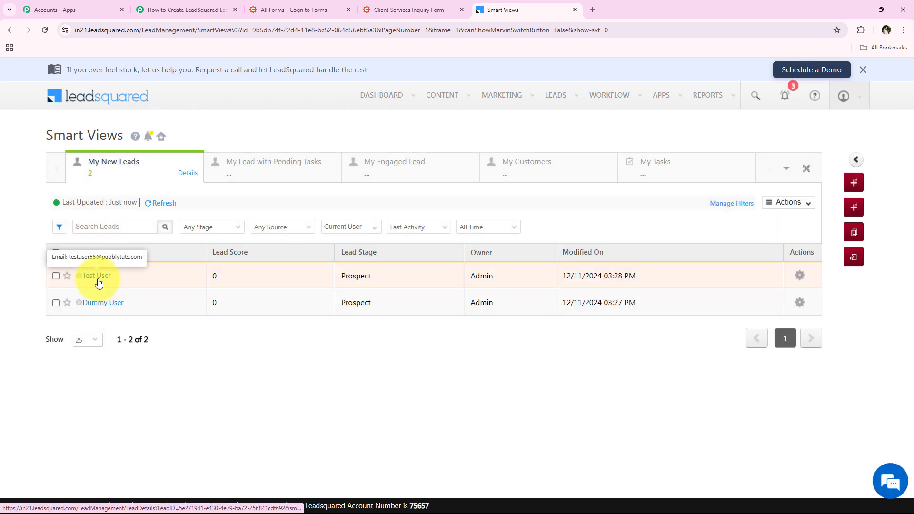
click(98, 281)
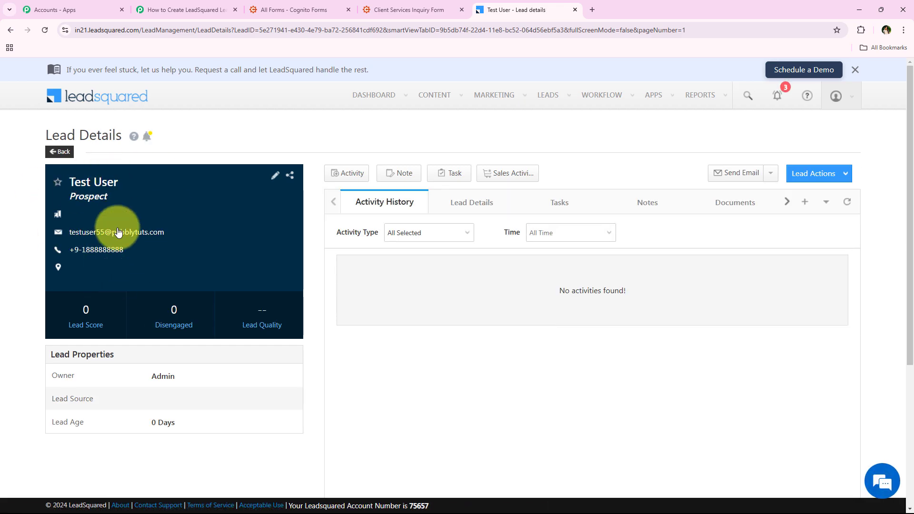
click(217, 6)
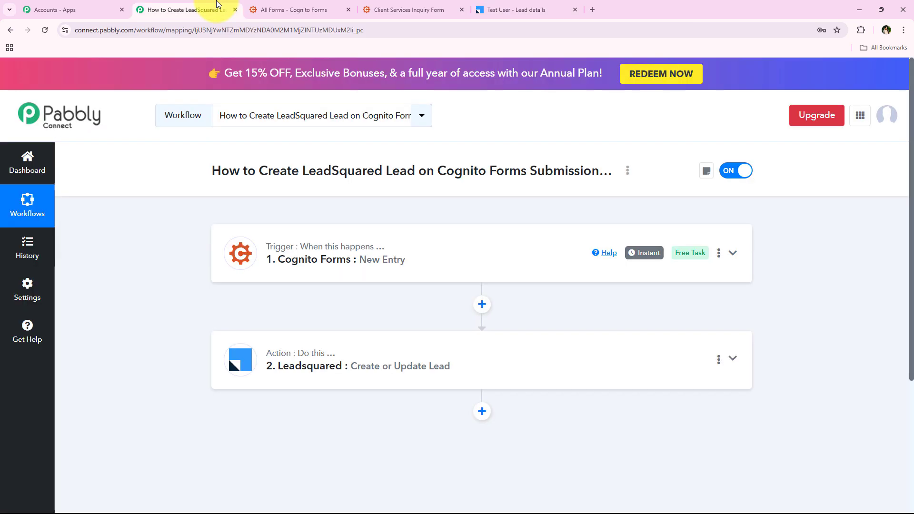